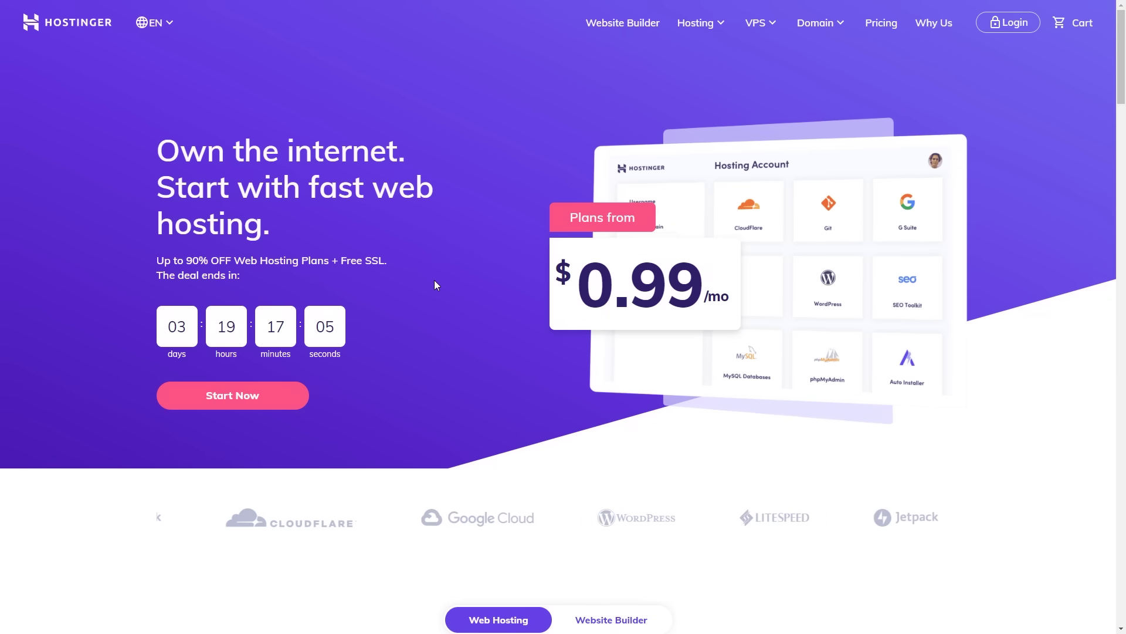
Scroll down to the hosting plan comparison showing Premium Shared Hosting at $2.89/mo
{"action": "scroll", "coordinate": [434, 281], "scroll_direction": "down", "scroll_amount": 9}
{"action": "scroll", "coordinate": [434, 285], "scroll_direction": "down", "scroll_amount": 2}
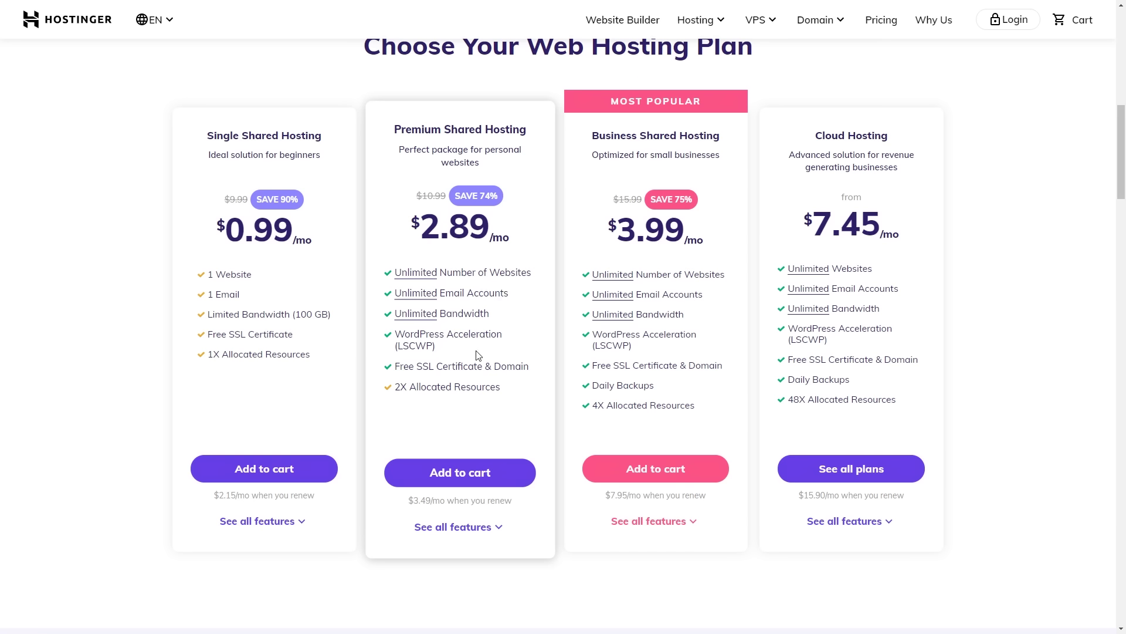
Add Premium Shared Hosting to the cart on the 12-month term ($86.97 total)
{"action": "left_click", "coordinate": [455, 473]}
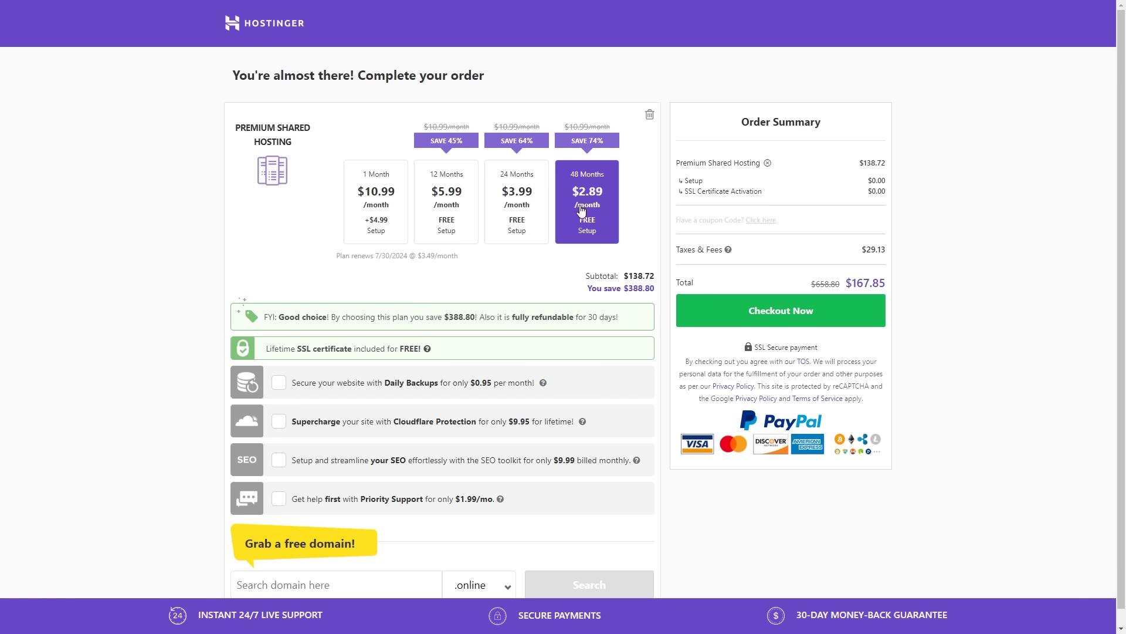
{"action": "left_click", "coordinate": [452, 227]}
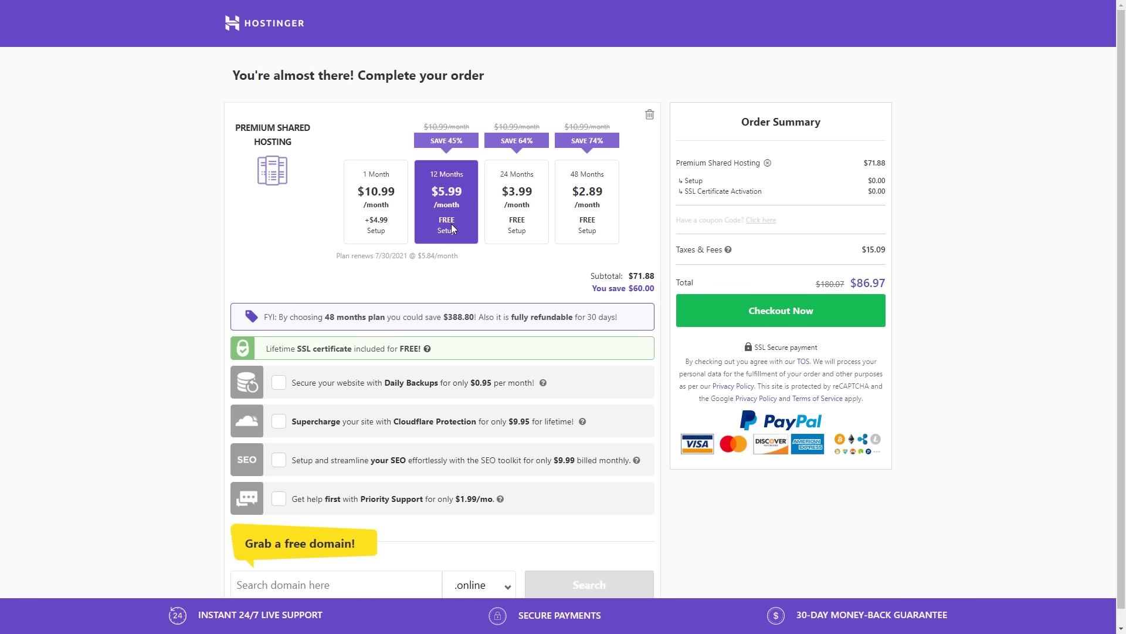
{"action": "scroll", "coordinate": [457, 246], "scroll_direction": "down", "scroll_amount": 1}
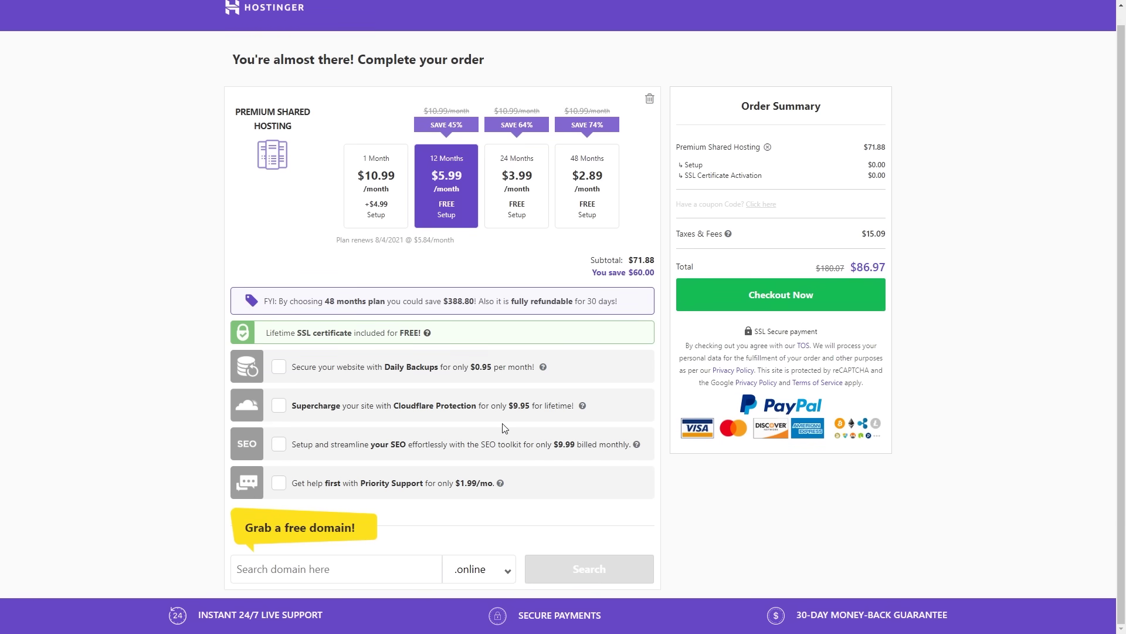
Enter academytutorial as the free domain name and keep the .online extension
{"action": "left_click", "coordinate": [388, 558]}
{"action": "type", "text": "academytutorial"}
{"action": "left_click", "coordinate": [500, 576]}
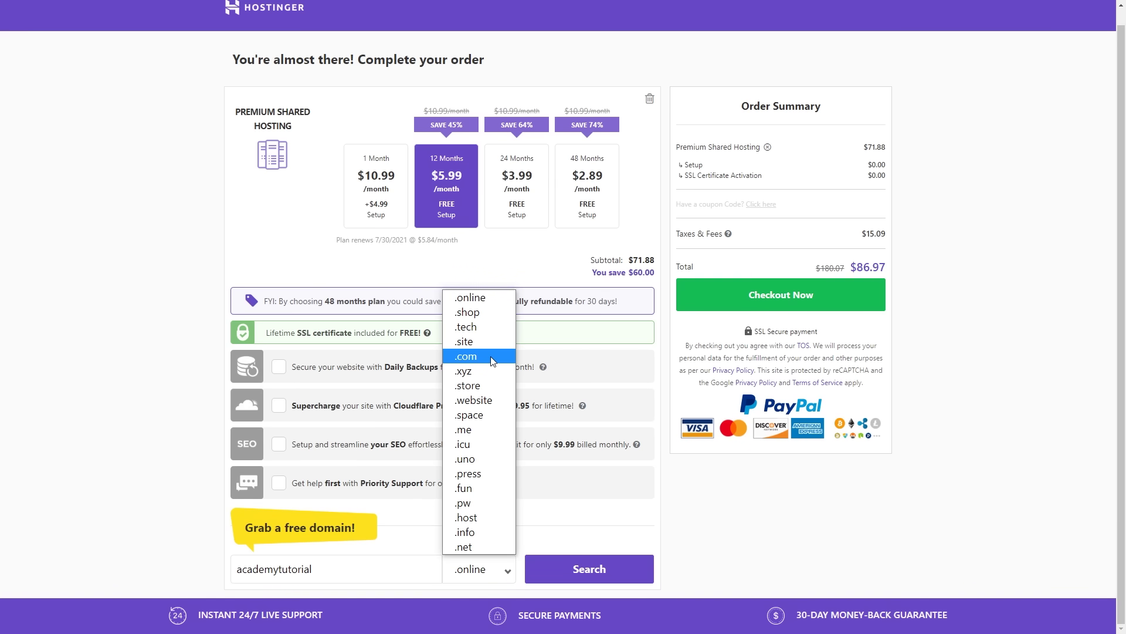
{"action": "left_click", "coordinate": [484, 297]}
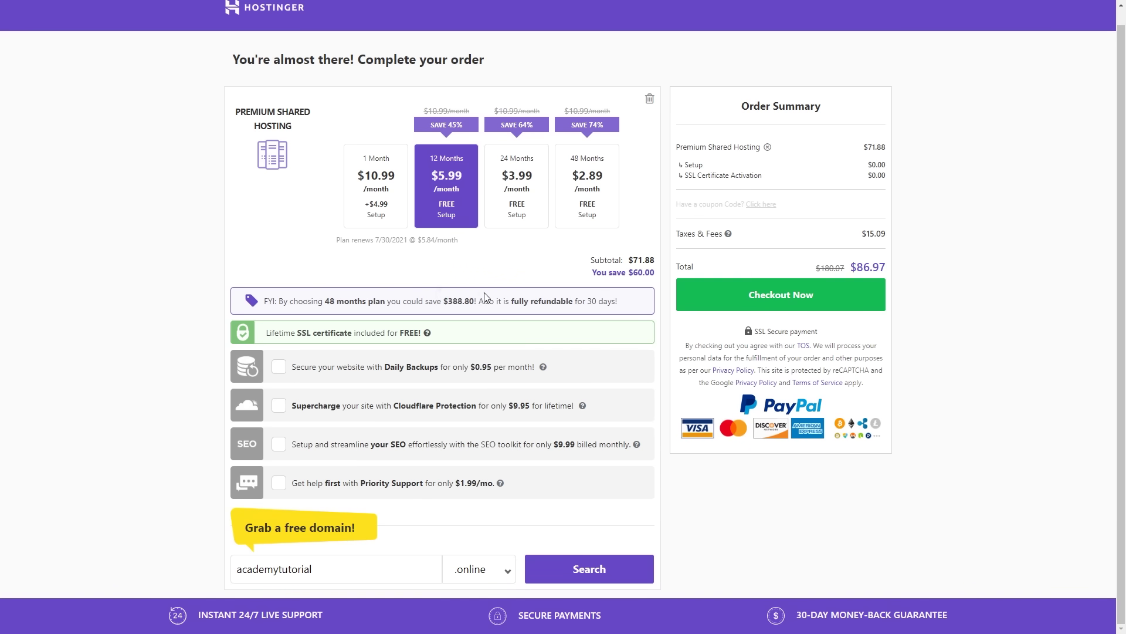
Check that academytutorial.online is available and add domain privacy protection
{"action": "left_click", "coordinate": [595, 569]}
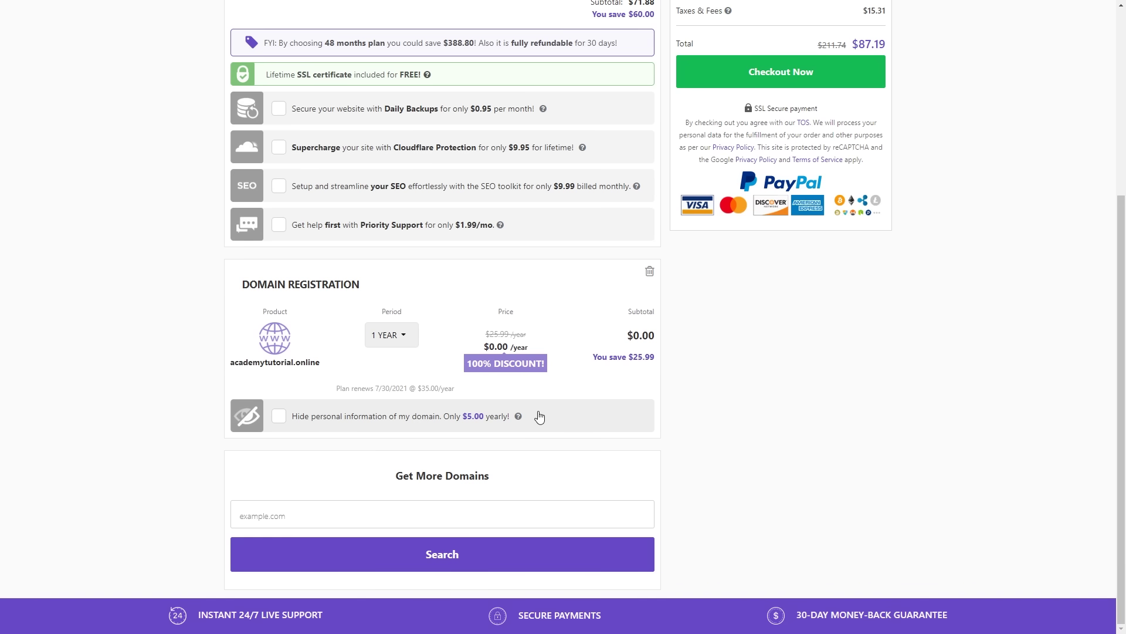
{"action": "left_click", "coordinate": [280, 416]}
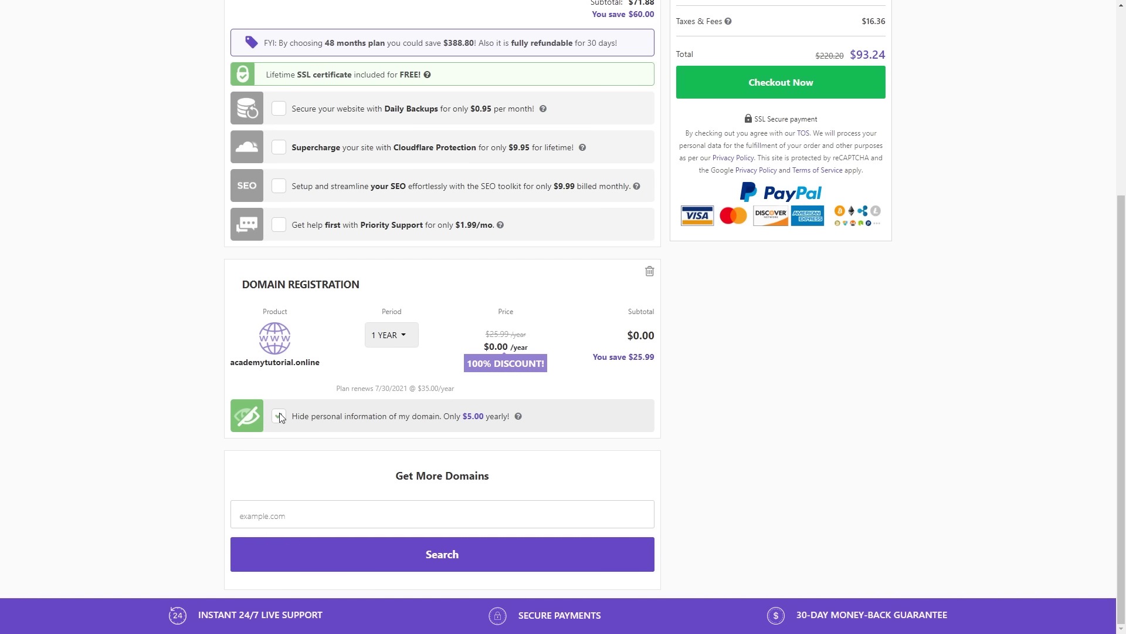
Apply coupon code HA10 to the order
{"action": "scroll", "coordinate": [813, 393], "scroll_direction": "up", "scroll_amount": 5}
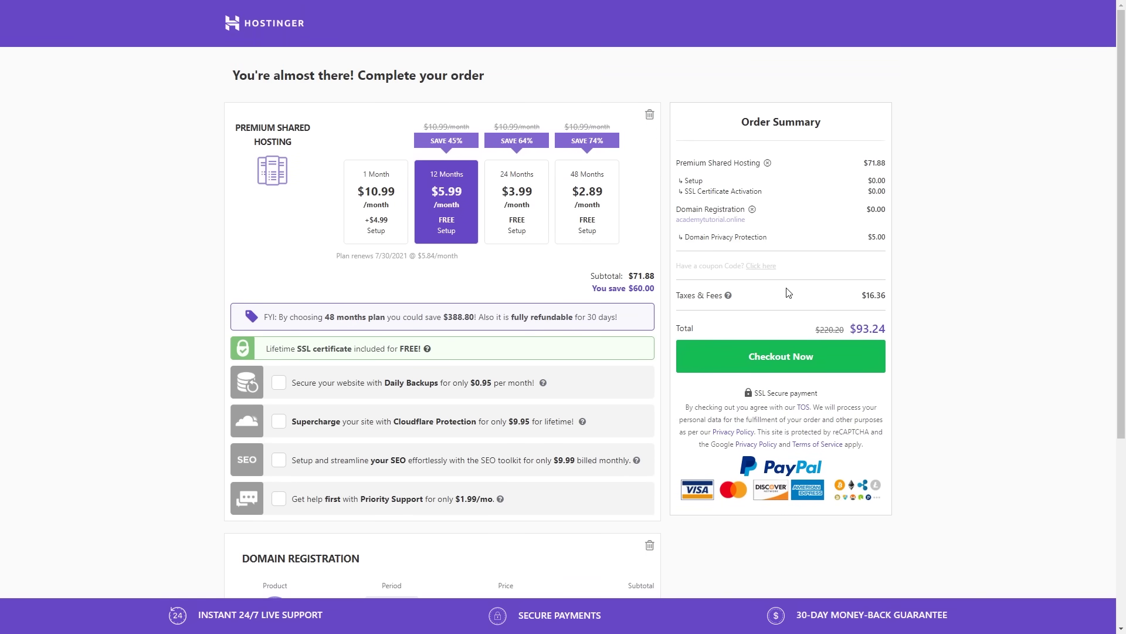
{"action": "left_click", "coordinate": [762, 268]}
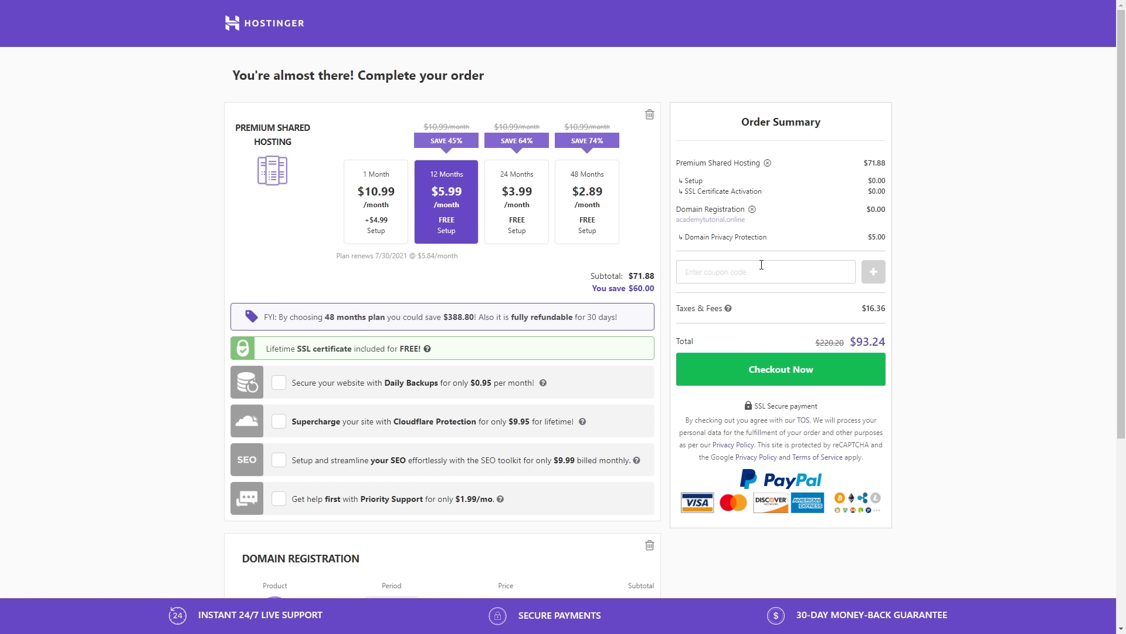
{"action": "left_click", "coordinate": [762, 265]}
{"action": "type", "text": "HA10"}
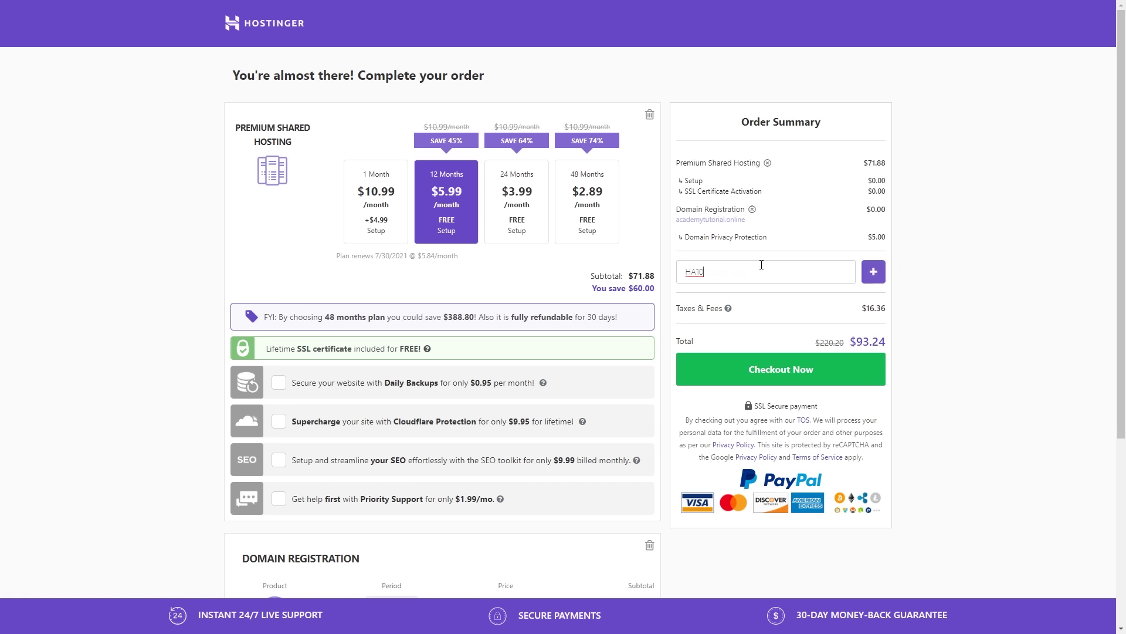
{"action": "left_click", "coordinate": [874, 276]}
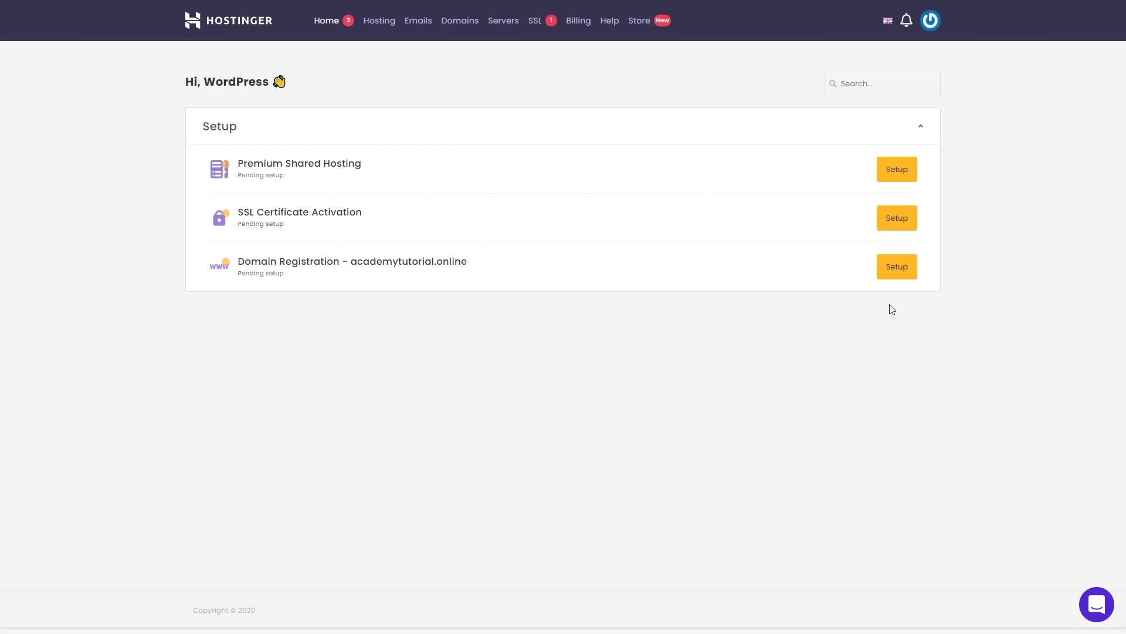
Complete the academytutorial.online registration details and use that domain for the new hosting site
{"action": "left_click", "coordinate": [902, 273]}
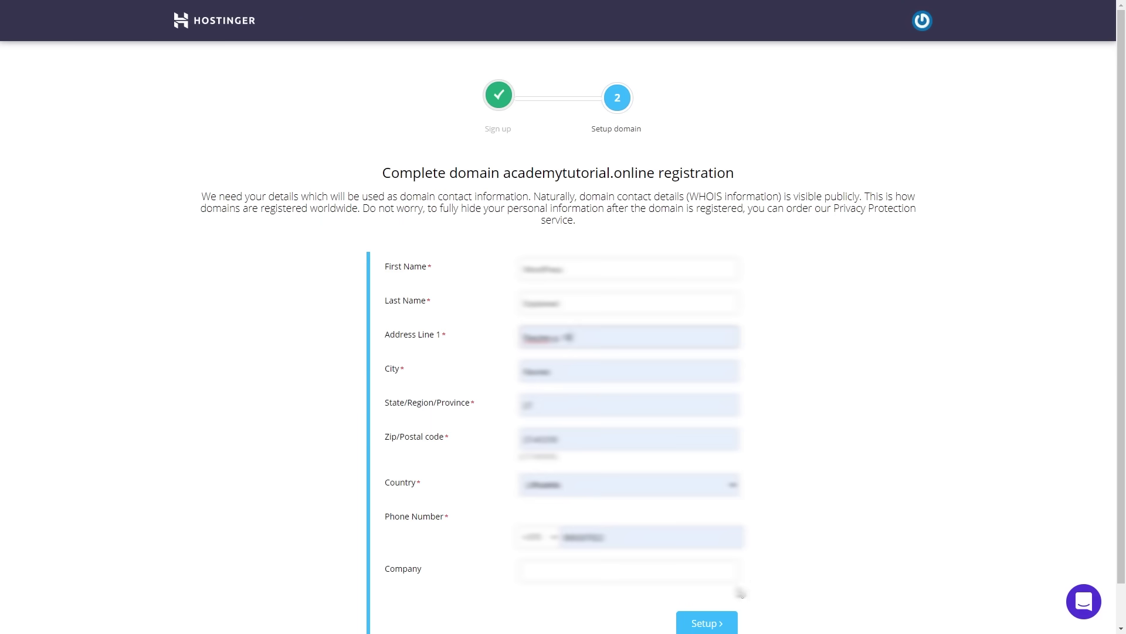
{"action": "left_click", "coordinate": [709, 624]}
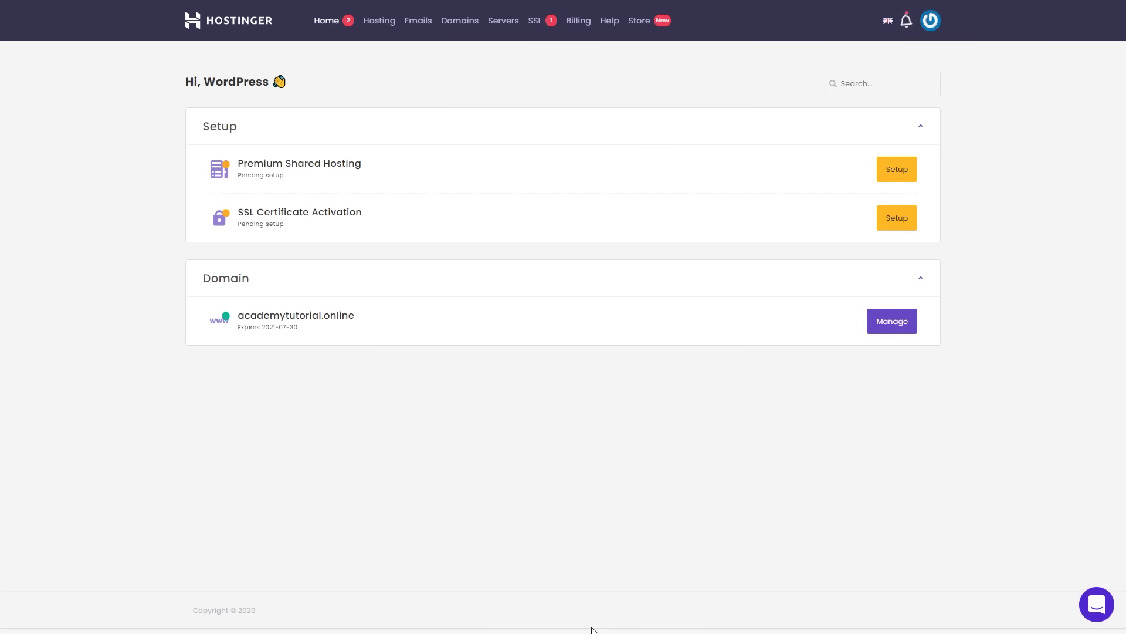
{"action": "left_click", "coordinate": [905, 169]}
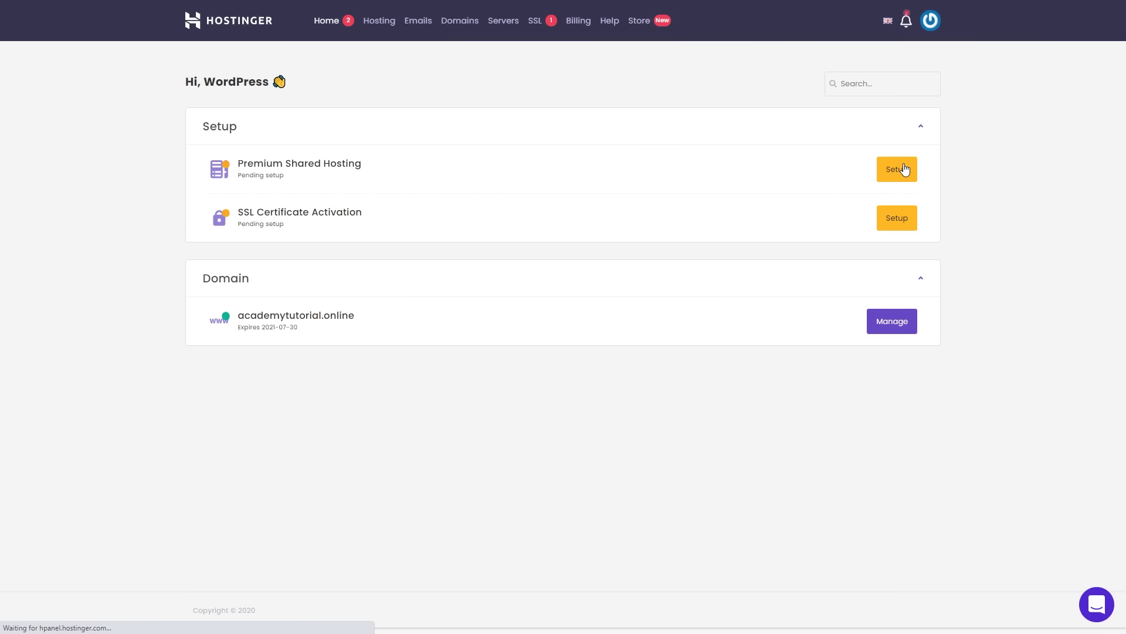
{"action": "left_click", "coordinate": [572, 454]}
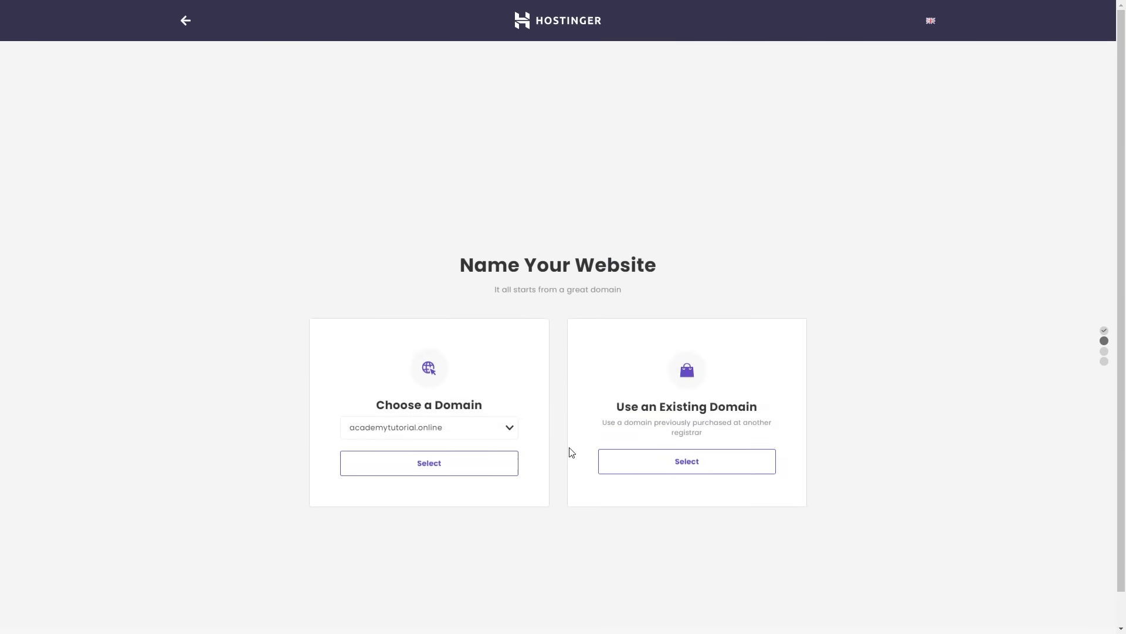
{"action": "left_click", "coordinate": [439, 432]}
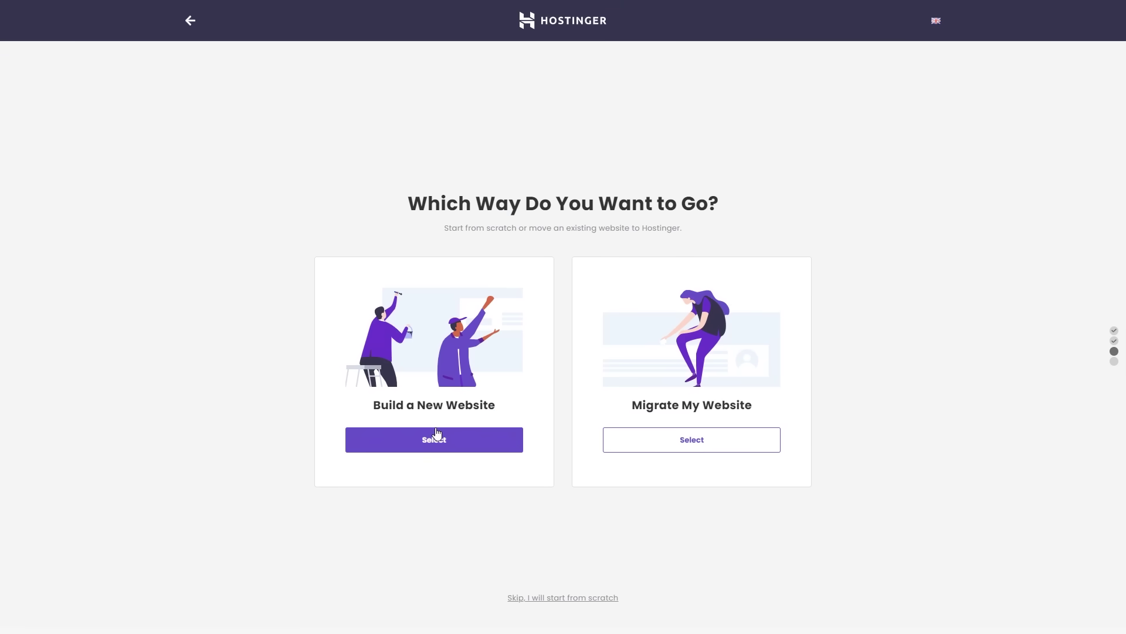
Build a new WordPress website and confirm the admin account with its password
{"action": "left_click", "coordinate": [430, 444]}
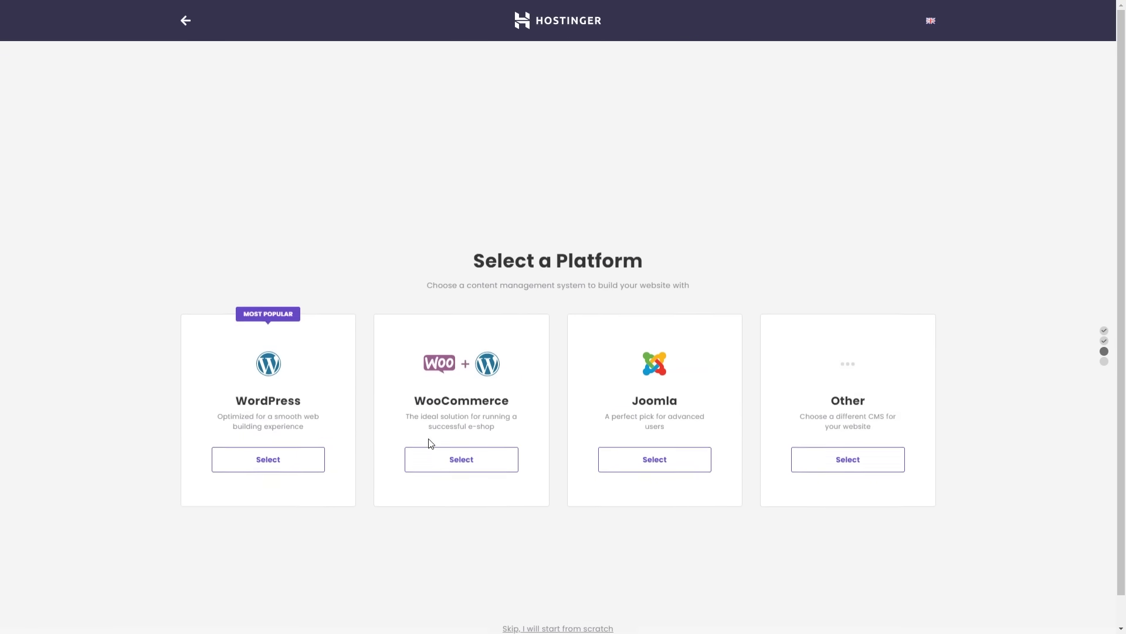
{"action": "left_click", "coordinate": [295, 438]}
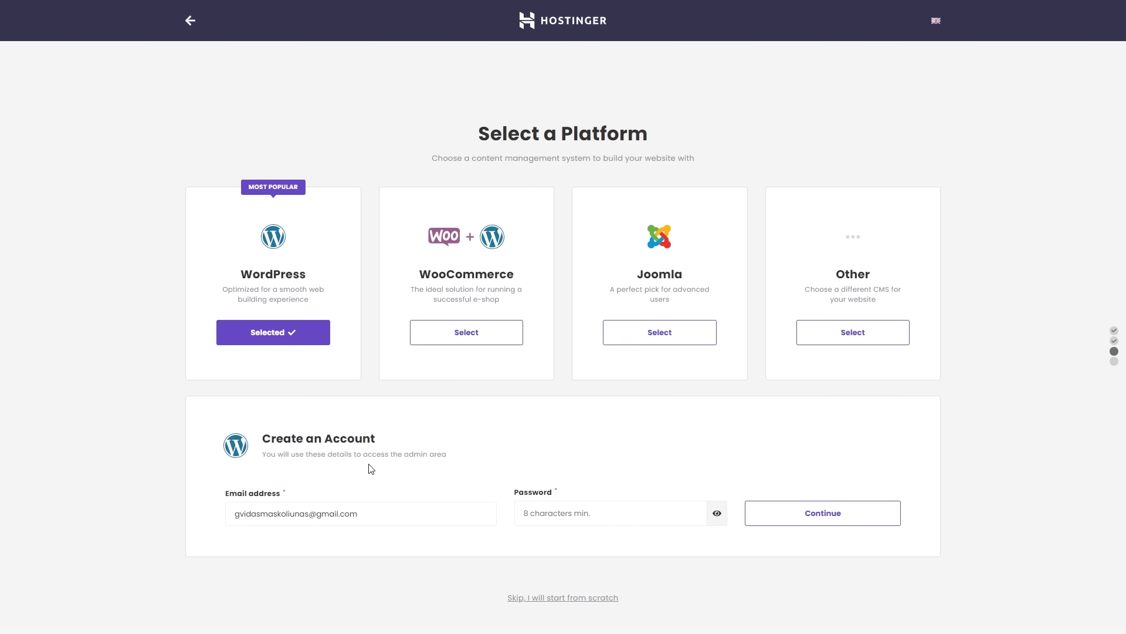
{"action": "left_click", "coordinate": [539, 513]}
{"action": "key", "text": "ctrl+v"}
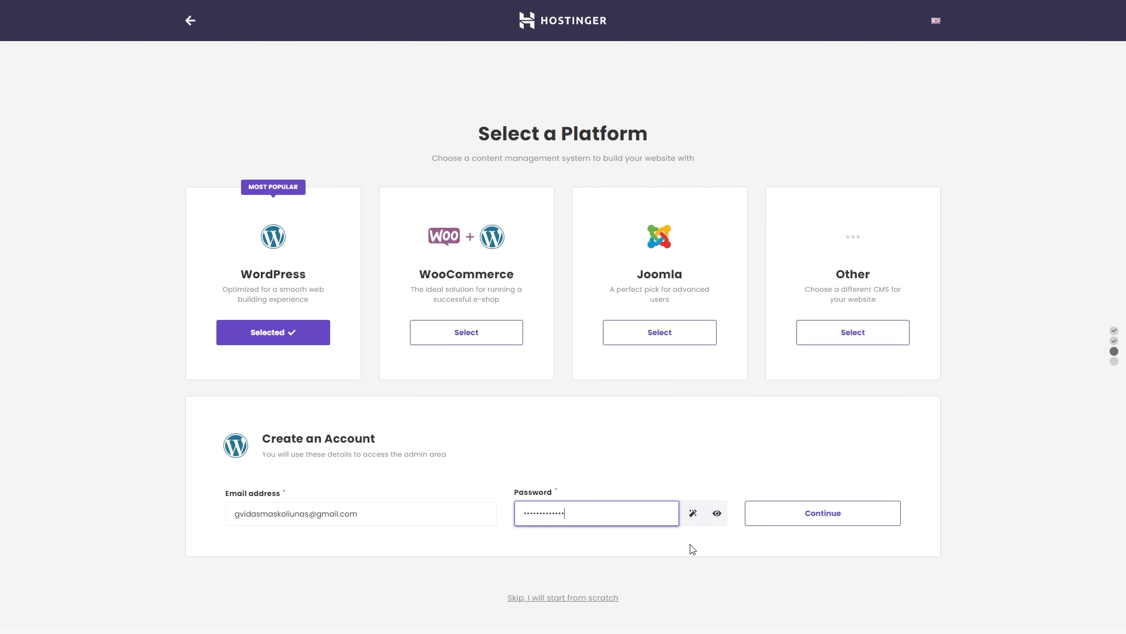
{"action": "left_click", "coordinate": [794, 516]}
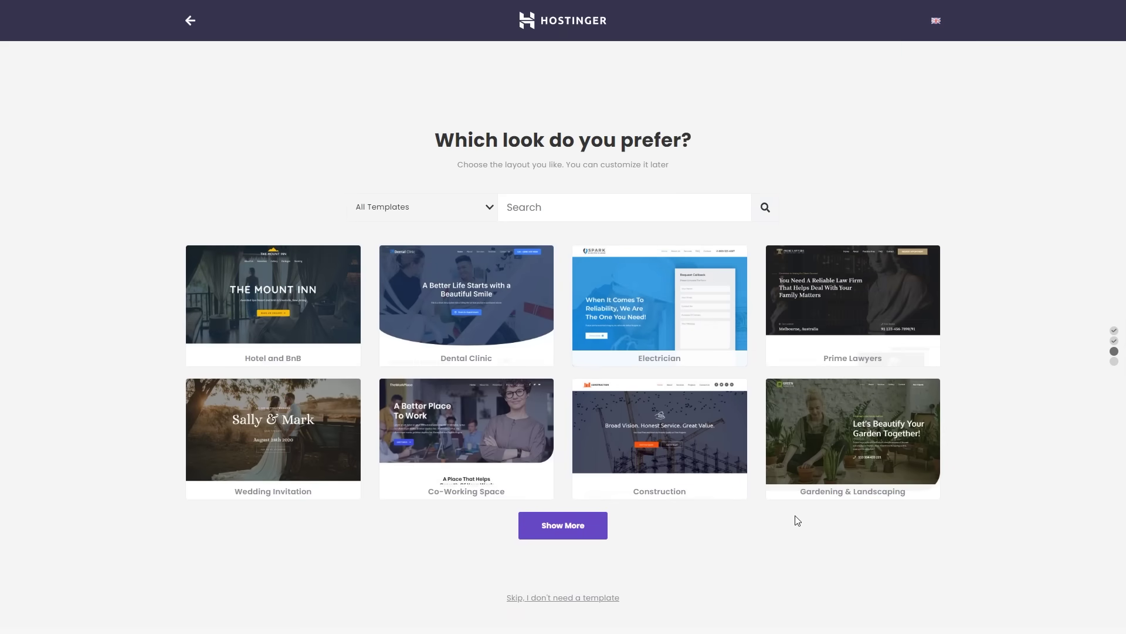
Choose the Yoga Instructor template, finish setup, and go to the hosting account panel
{"action": "left_click", "coordinate": [581, 531]}
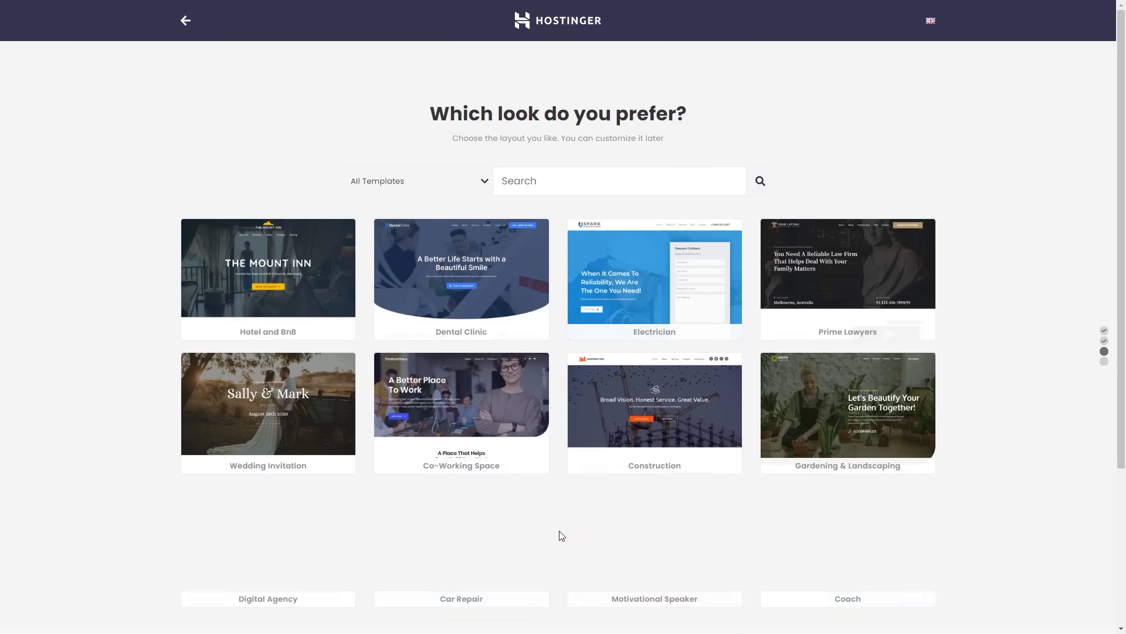
{"action": "scroll", "coordinate": [563, 535], "scroll_direction": "down", "scroll_amount": 3}
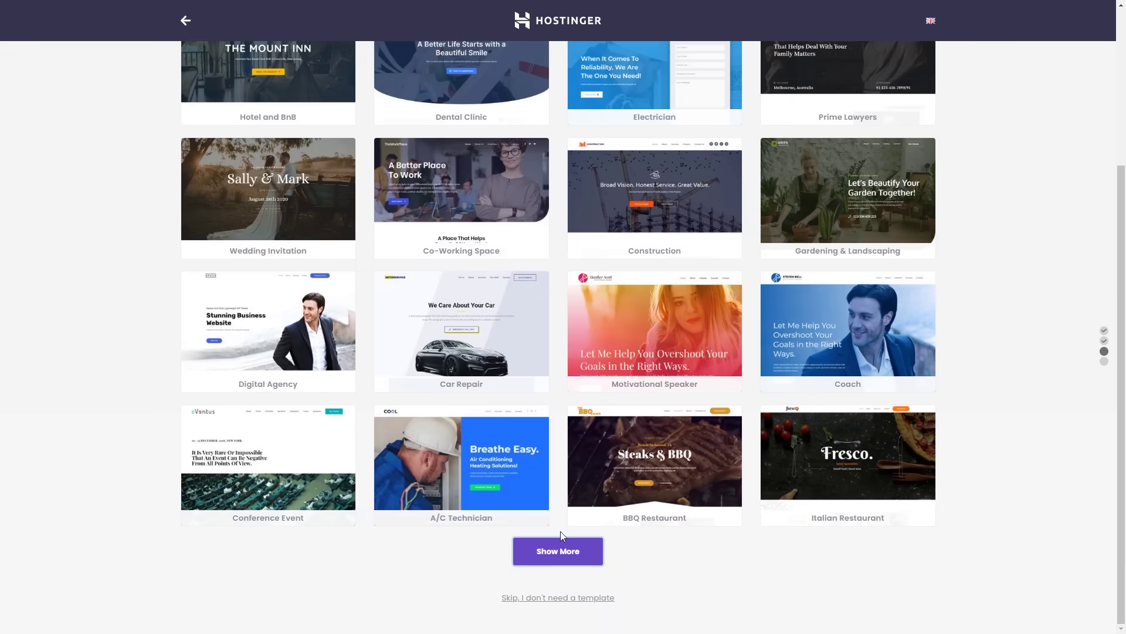
{"action": "left_click", "coordinate": [556, 557]}
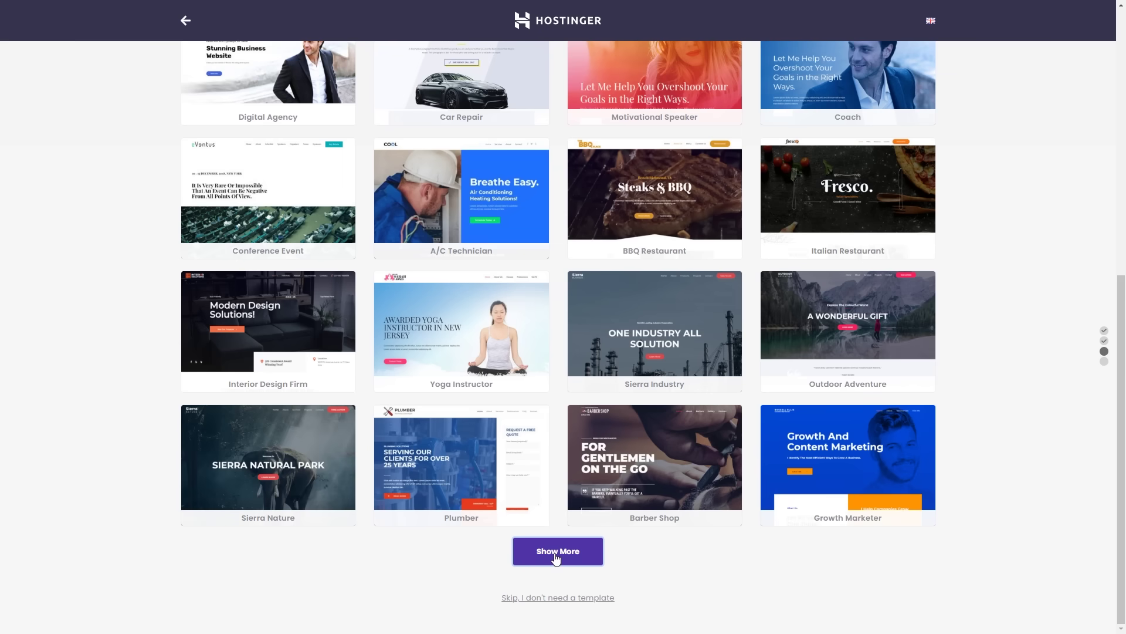
{"action": "mouse_move", "coordinate": [487, 347]}
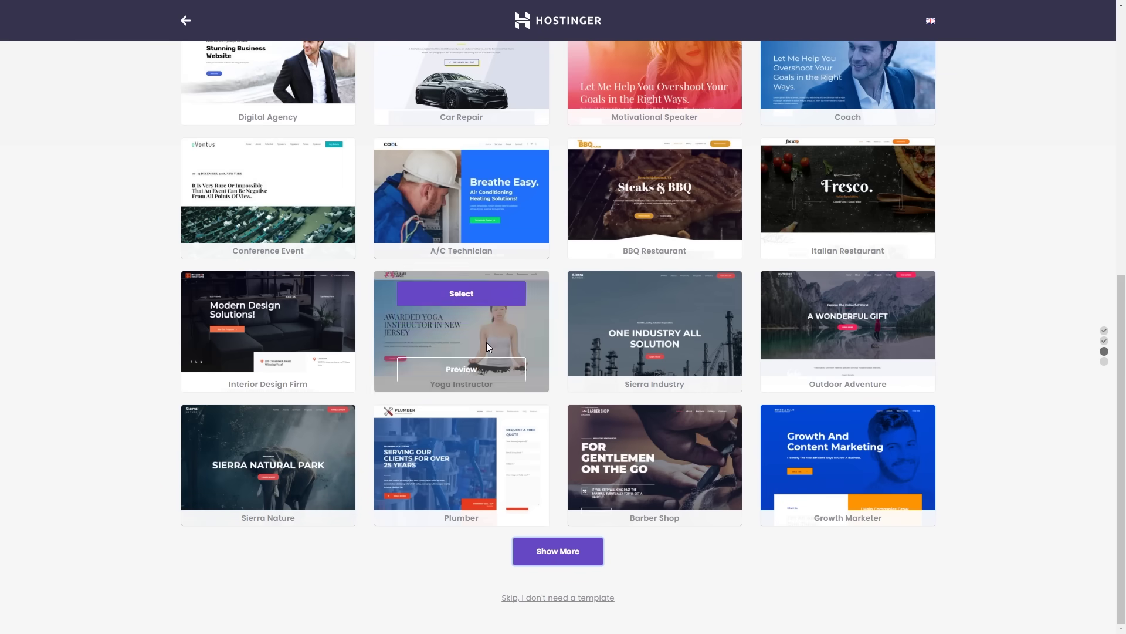
{"action": "left_click", "coordinate": [463, 301]}
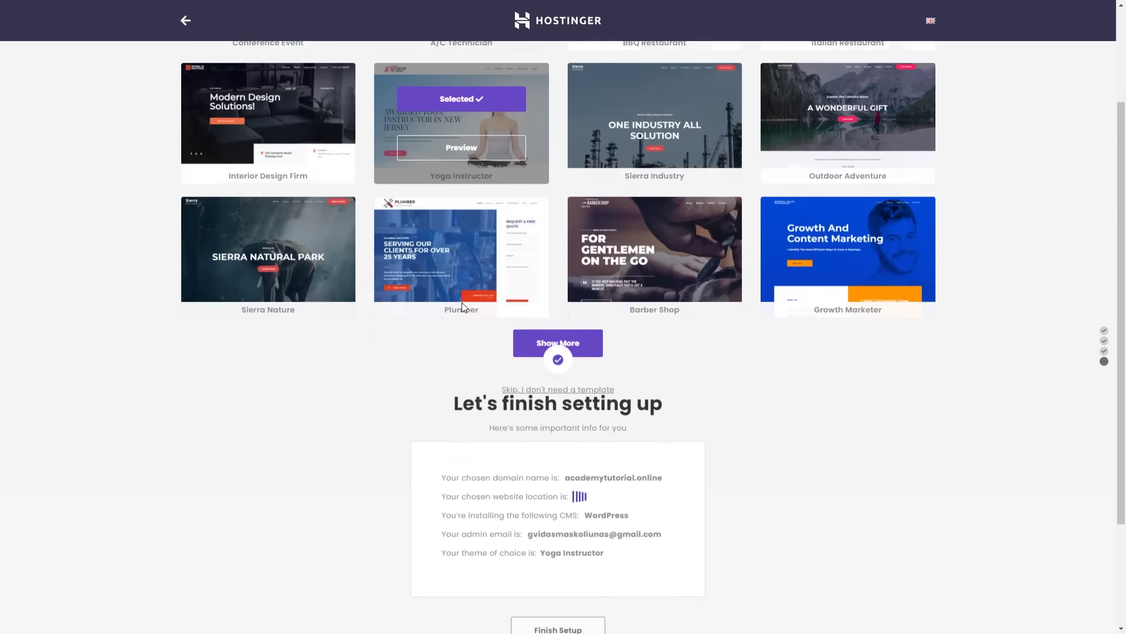
{"action": "left_click", "coordinate": [562, 479]}
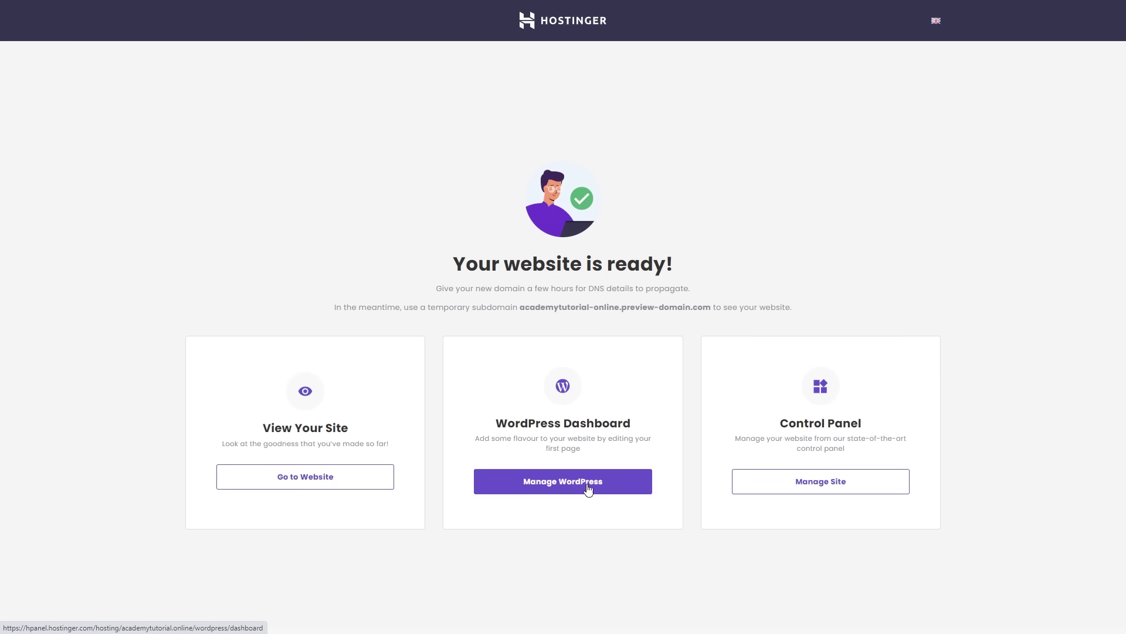
{"action": "left_click", "coordinate": [812, 492]}
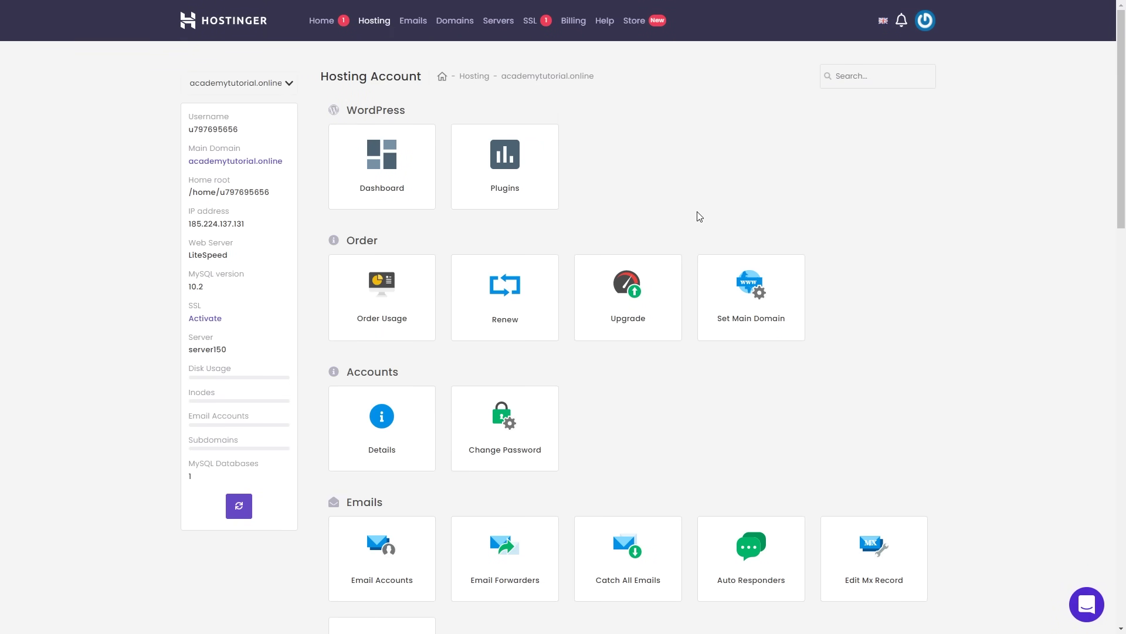
Activate and install a free Let's Encrypt SSL certificate for academytutorial.online
{"action": "scroll", "coordinate": [699, 217], "scroll_direction": "down", "scroll_amount": 13}
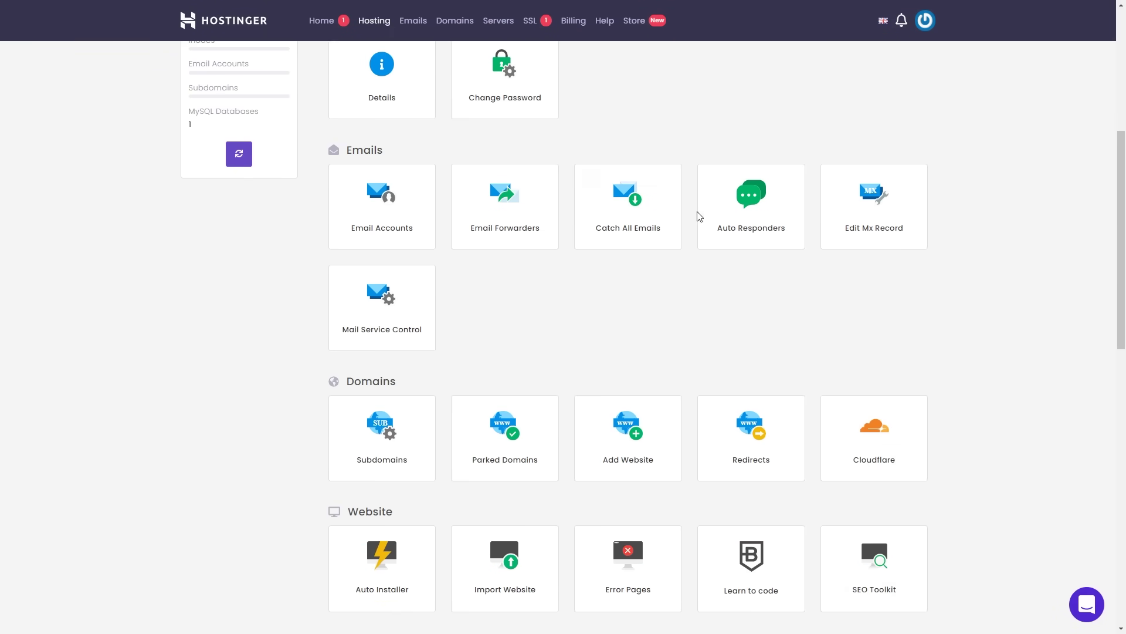
{"action": "scroll", "coordinate": [699, 217], "scroll_direction": "down", "scroll_amount": 7}
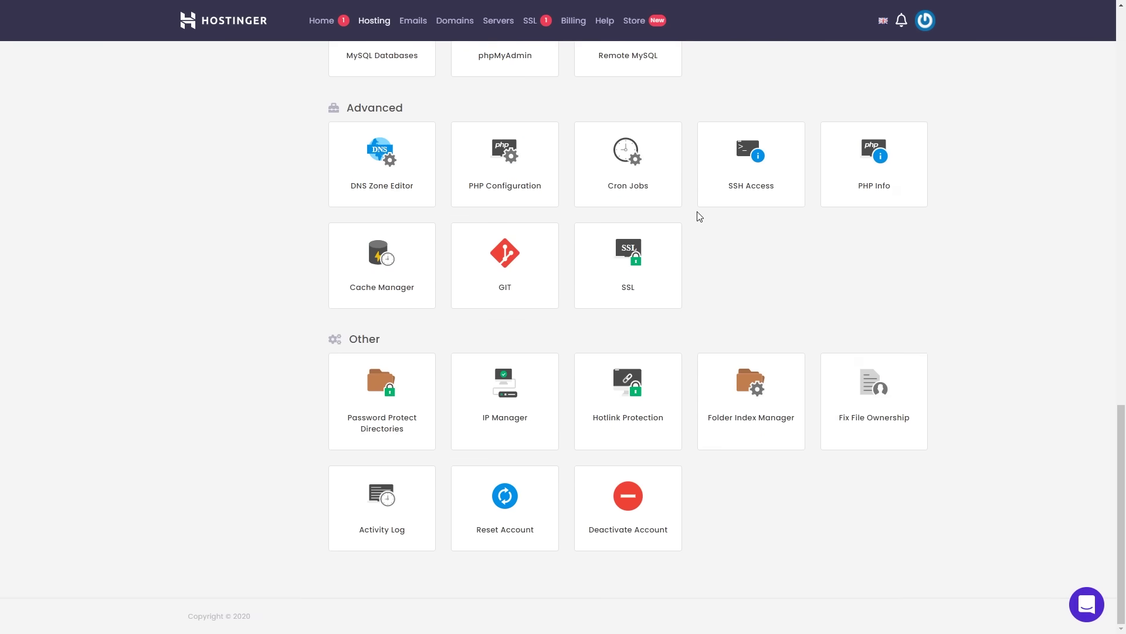
{"action": "left_click", "coordinate": [660, 277]}
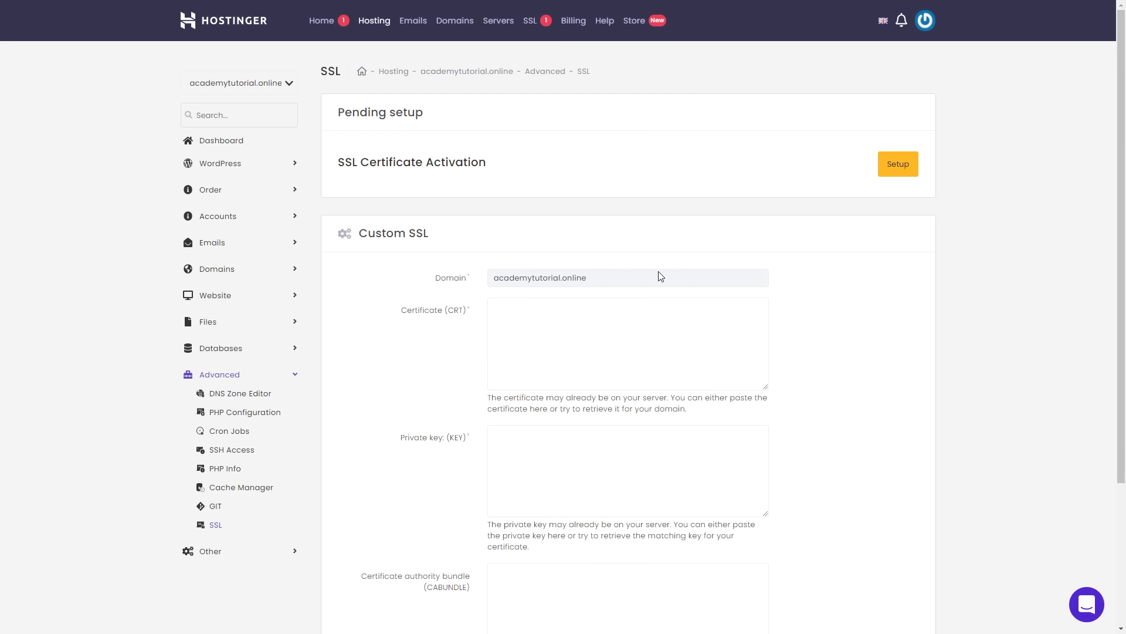
{"action": "left_click", "coordinate": [572, 356]}
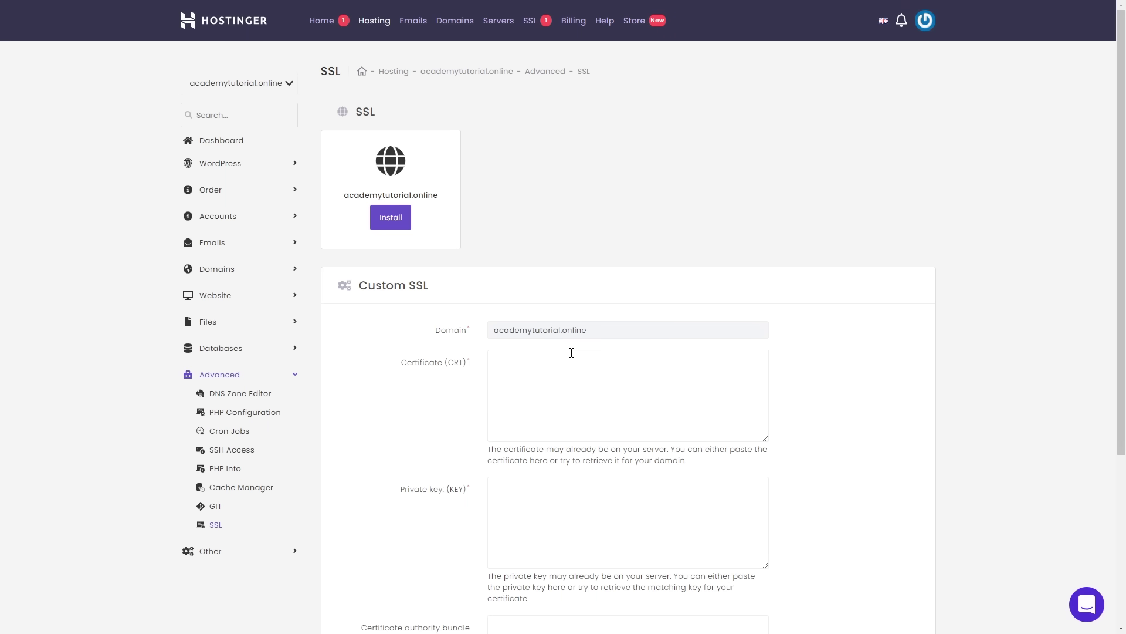
{"action": "left_click", "coordinate": [400, 222]}
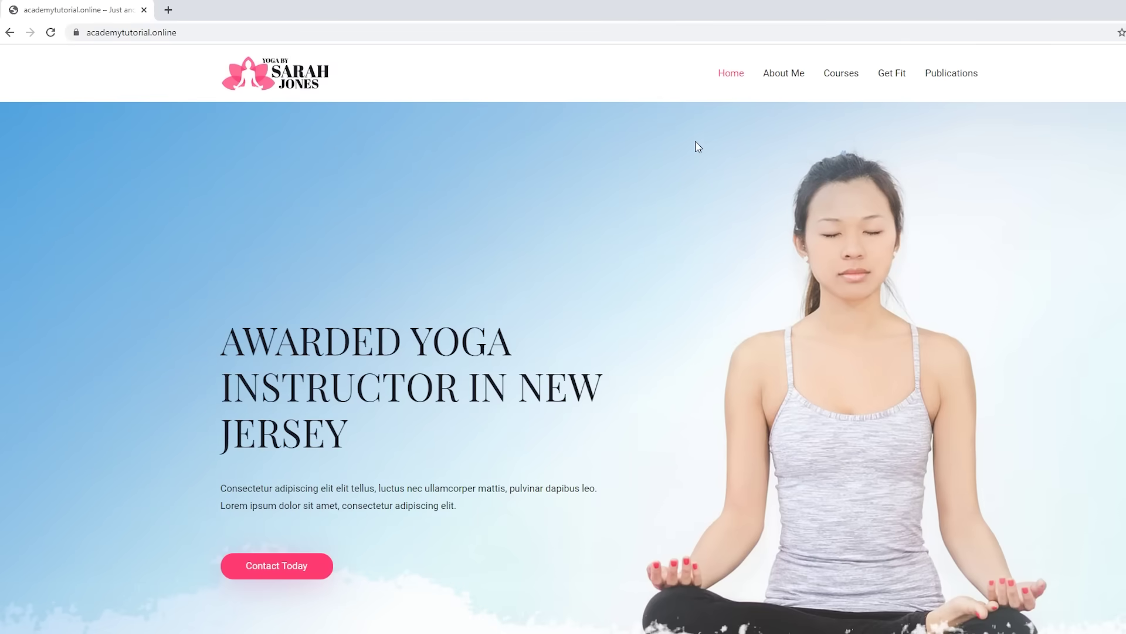
Go to academytutorial.online/wp-admin and log in with Remember Me ticked
{"action": "scroll", "coordinate": [698, 147], "scroll_direction": "down", "scroll_amount": 18}
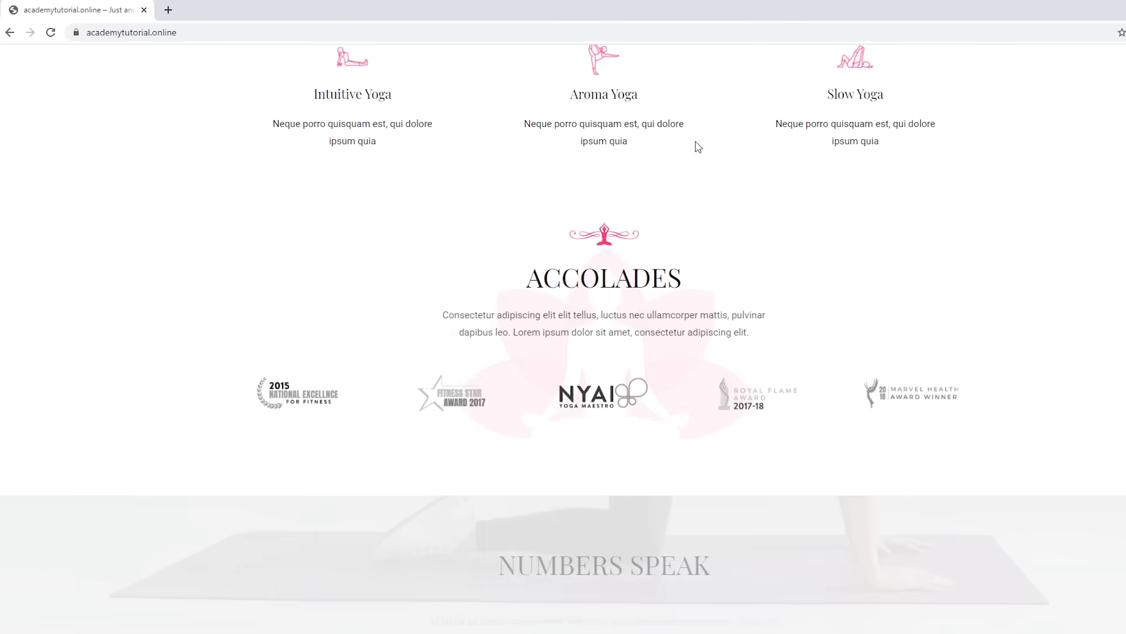
{"action": "scroll", "coordinate": [698, 146], "scroll_direction": "down", "scroll_amount": 8}
{"action": "scroll", "coordinate": [698, 147], "scroll_direction": "up", "scroll_amount": 9}
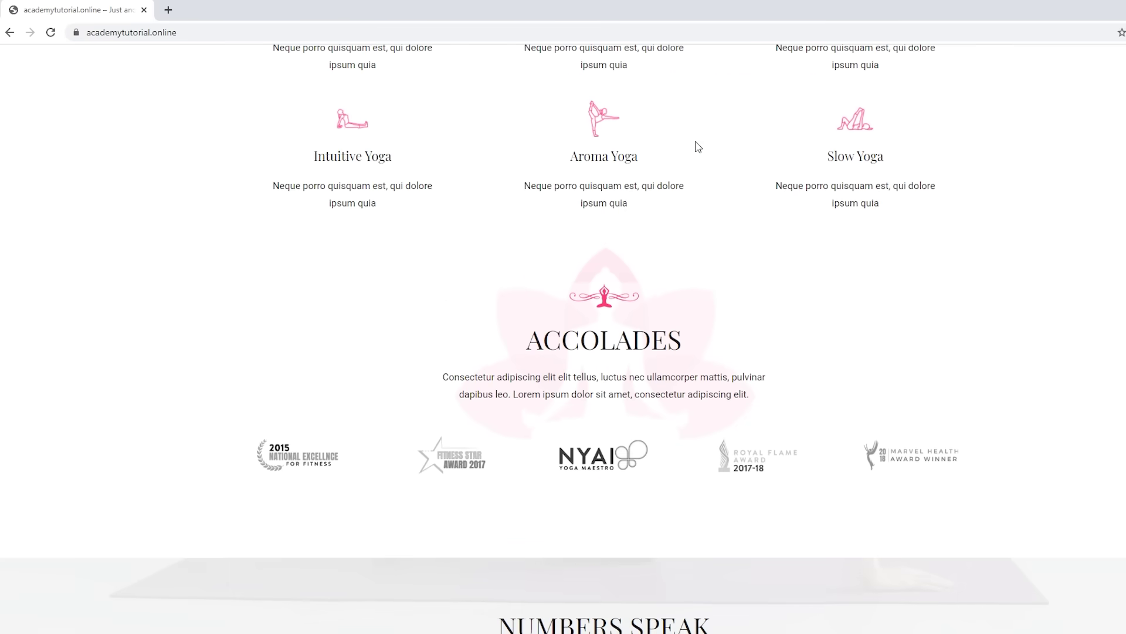
{"action": "scroll", "coordinate": [698, 147], "scroll_direction": "up", "scroll_amount": 12}
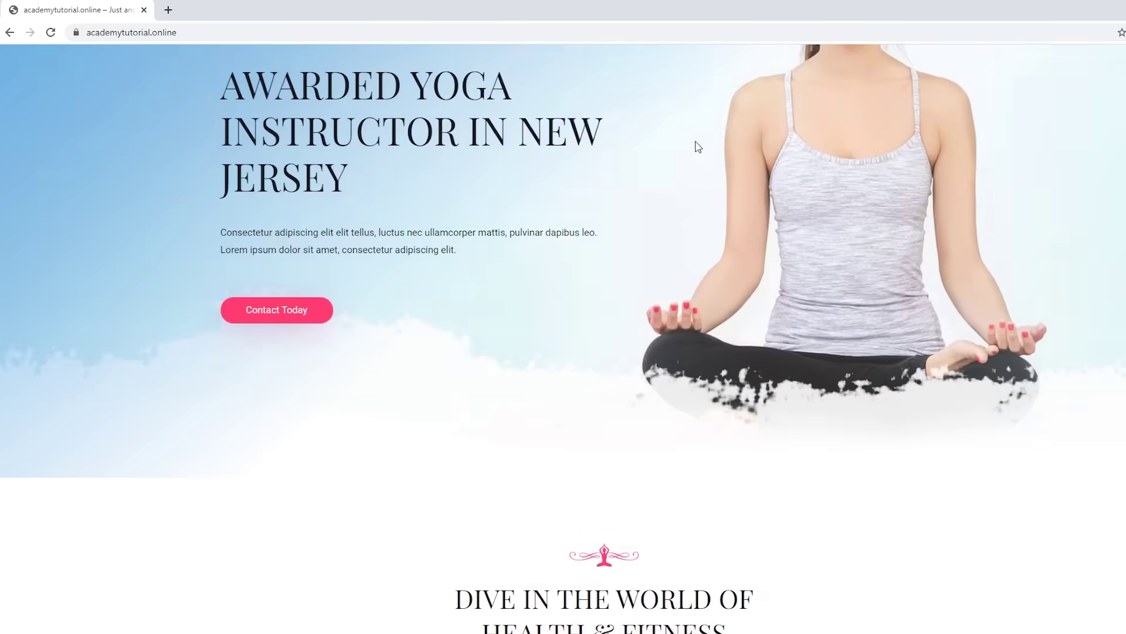
{"action": "scroll", "coordinate": [698, 146], "scroll_direction": "up", "scroll_amount": 5}
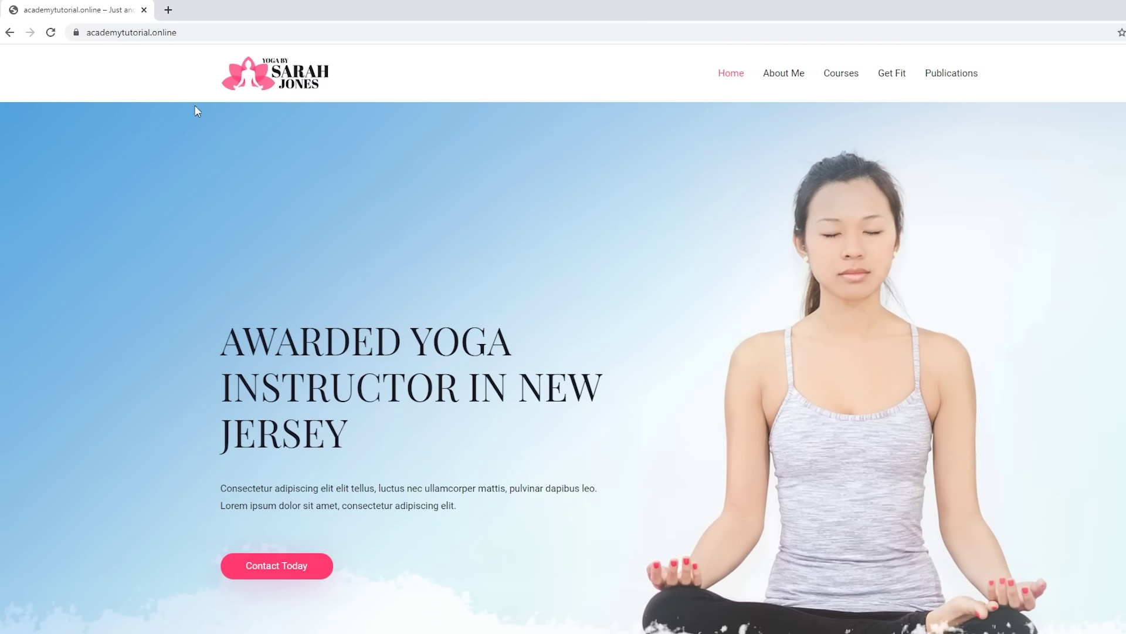
{"action": "left_click", "coordinate": [208, 34]}
{"action": "double_click", "coordinate": [215, 33]}
{"action": "left_click", "coordinate": [234, 33]}
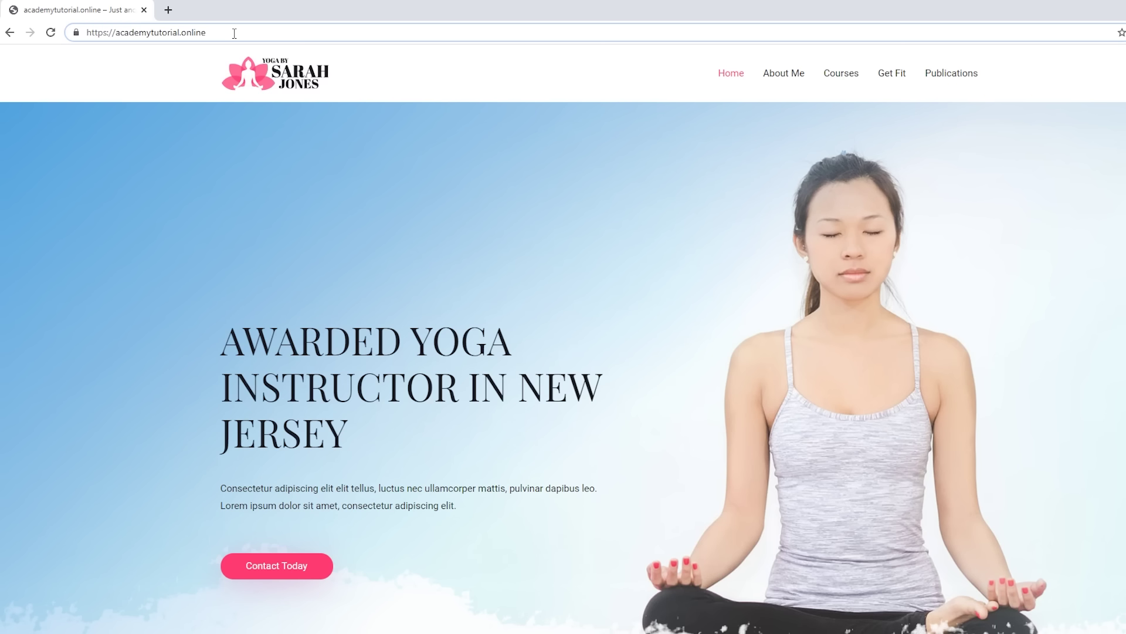
{"action": "type", "text": "/wp-admin"}
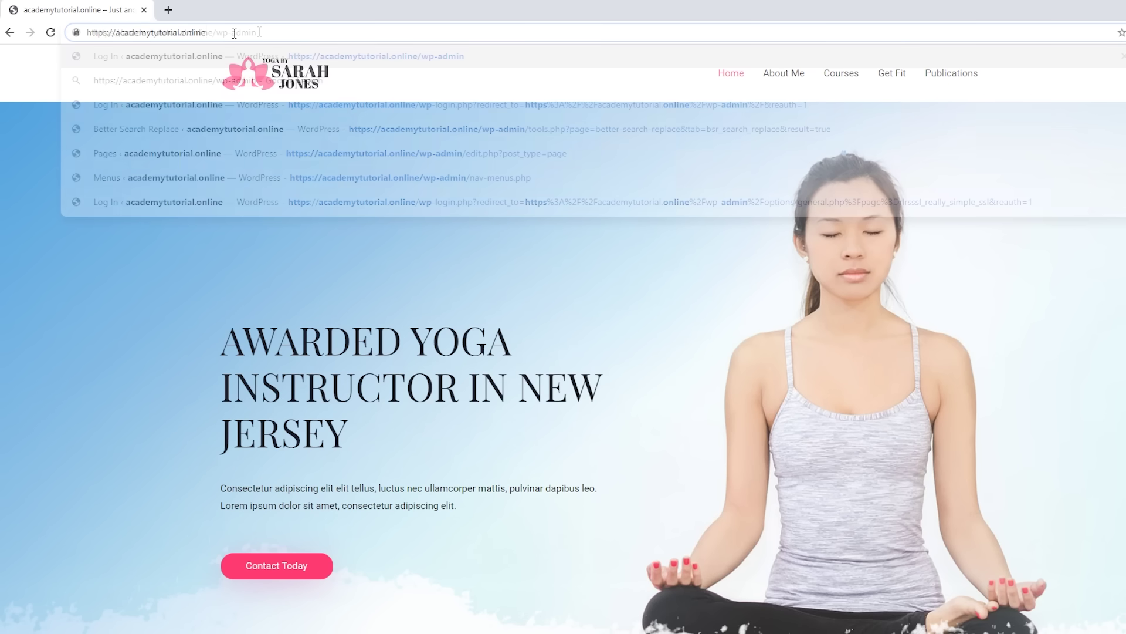
{"action": "key", "text": "Return"}
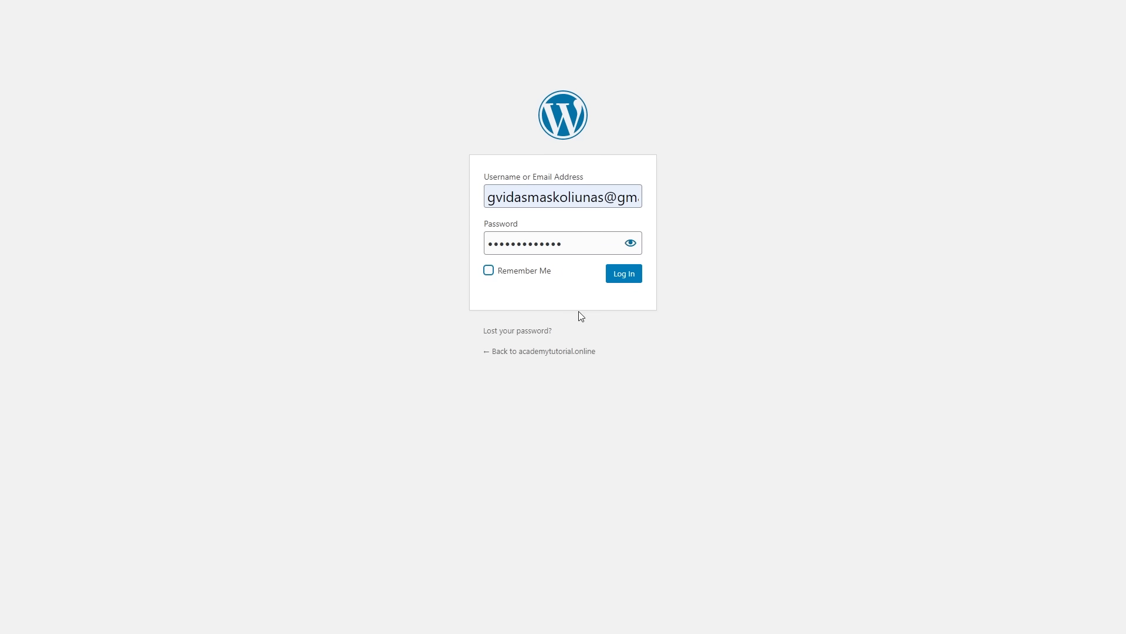
{"action": "left_click", "coordinate": [493, 272]}
{"action": "left_click", "coordinate": [624, 275]}
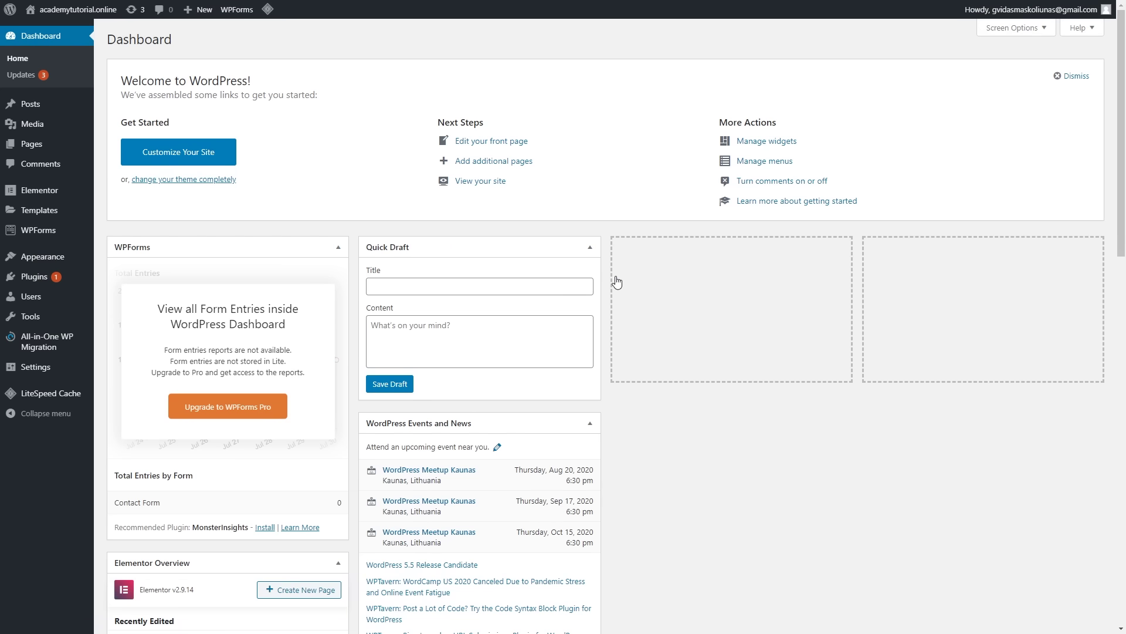
Visit the live site from the admin bar and view its Get Fit page
{"action": "mouse_move", "coordinate": [64, 10]}
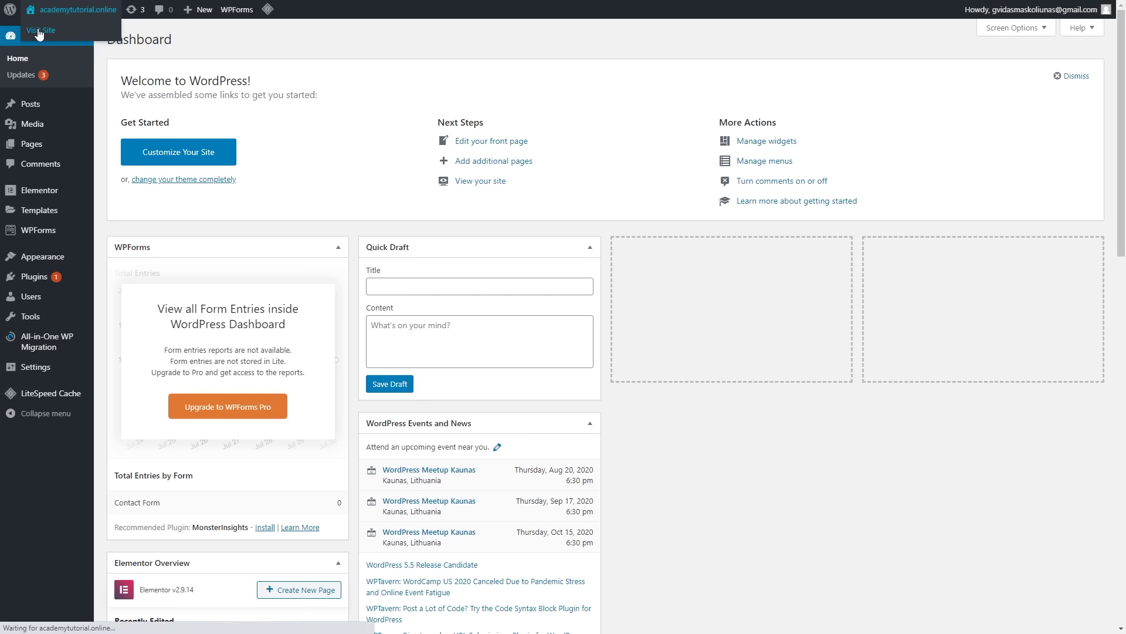
{"action": "left_click", "coordinate": [39, 30]}
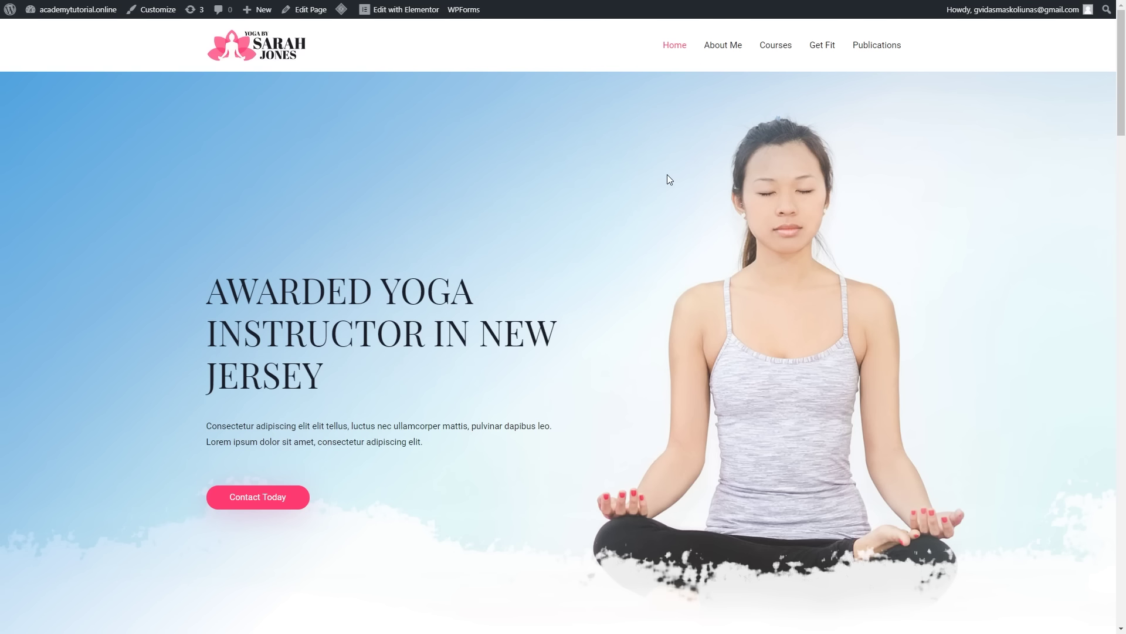
{"action": "left_click", "coordinate": [833, 47]}
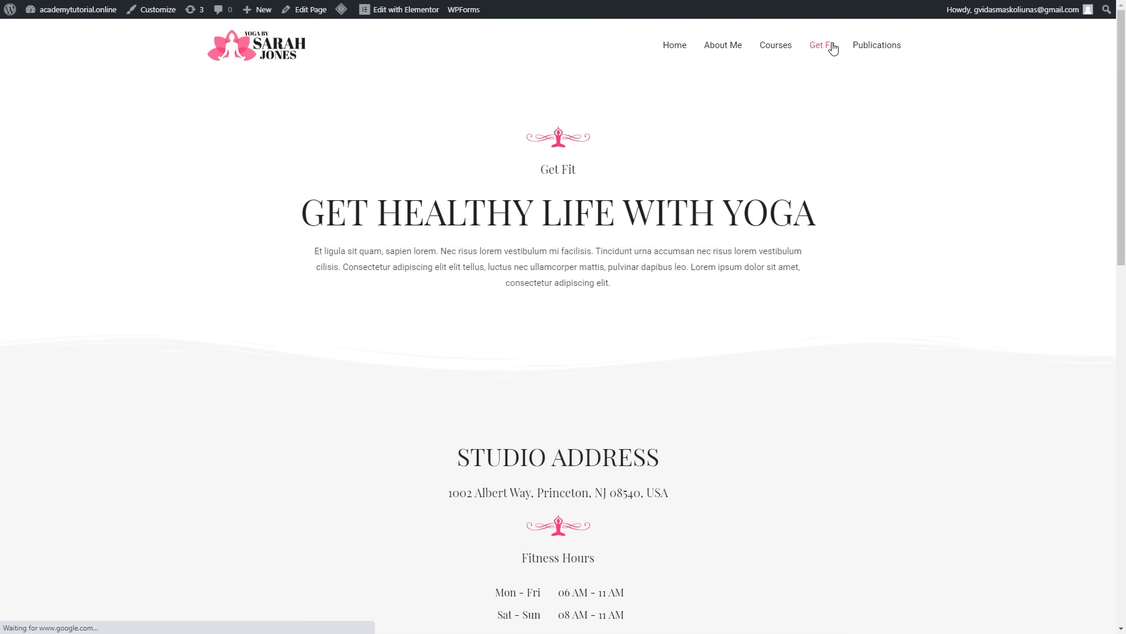
{"action": "scroll", "coordinate": [833, 135], "scroll_direction": "down", "scroll_amount": 10}
{"action": "scroll", "coordinate": [834, 132], "scroll_direction": "up", "scroll_amount": 10}
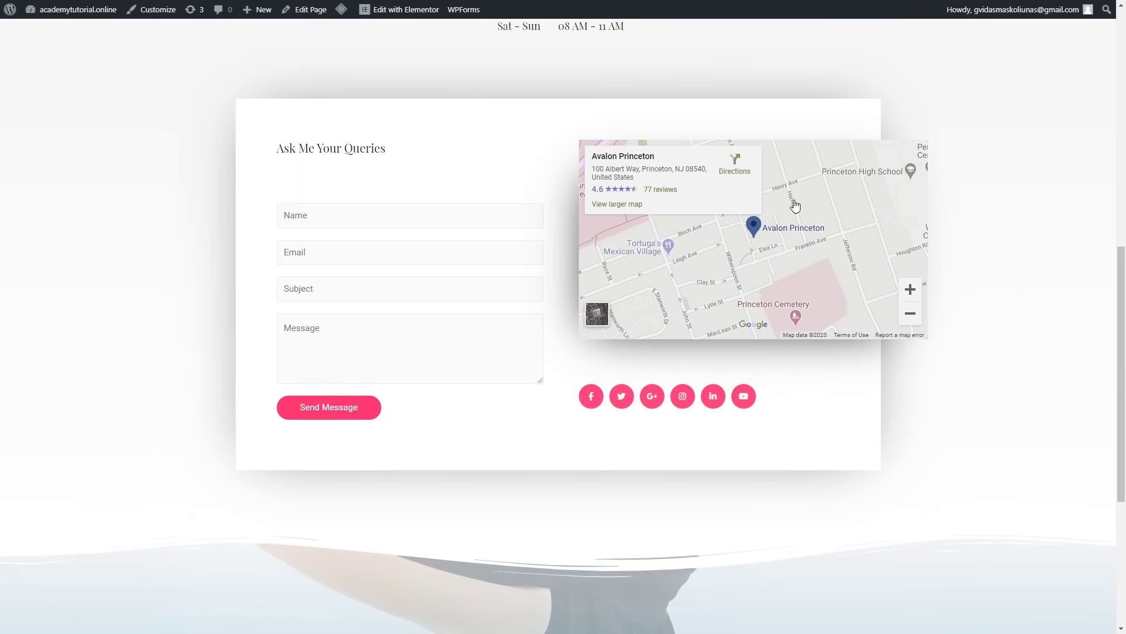
{"action": "scroll", "coordinate": [797, 202], "scroll_direction": "up", "scroll_amount": 1}
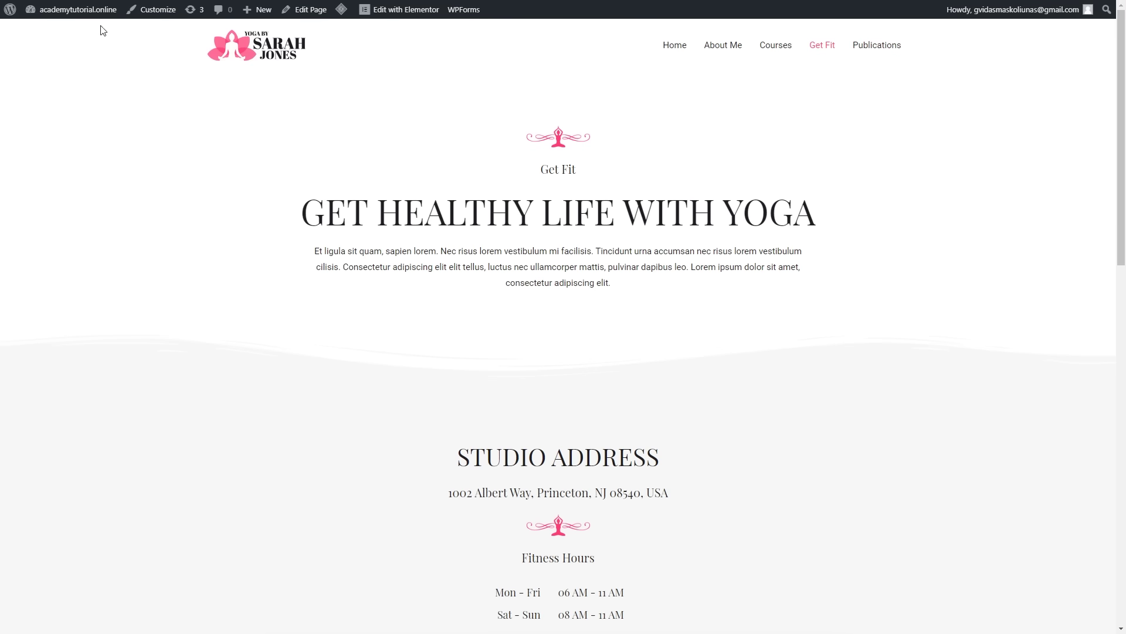
Return to the admin Dashboard and bring up the All Pages list
{"action": "mouse_move", "coordinate": [76, 9]}
{"action": "left_click", "coordinate": [52, 34]}
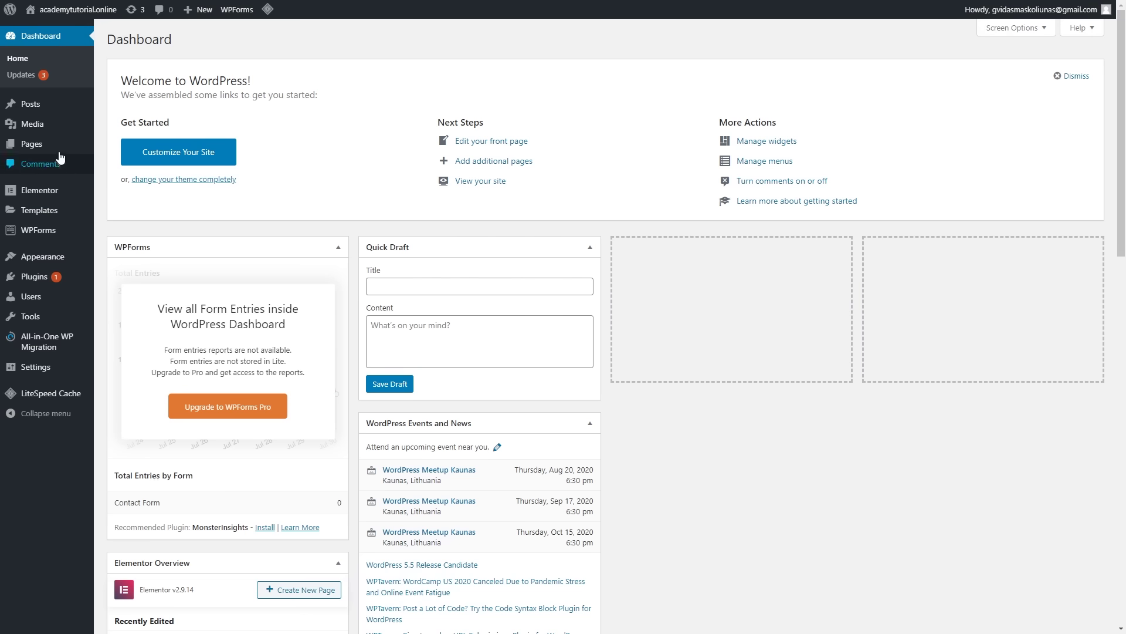
{"action": "mouse_move", "coordinate": [60, 148]}
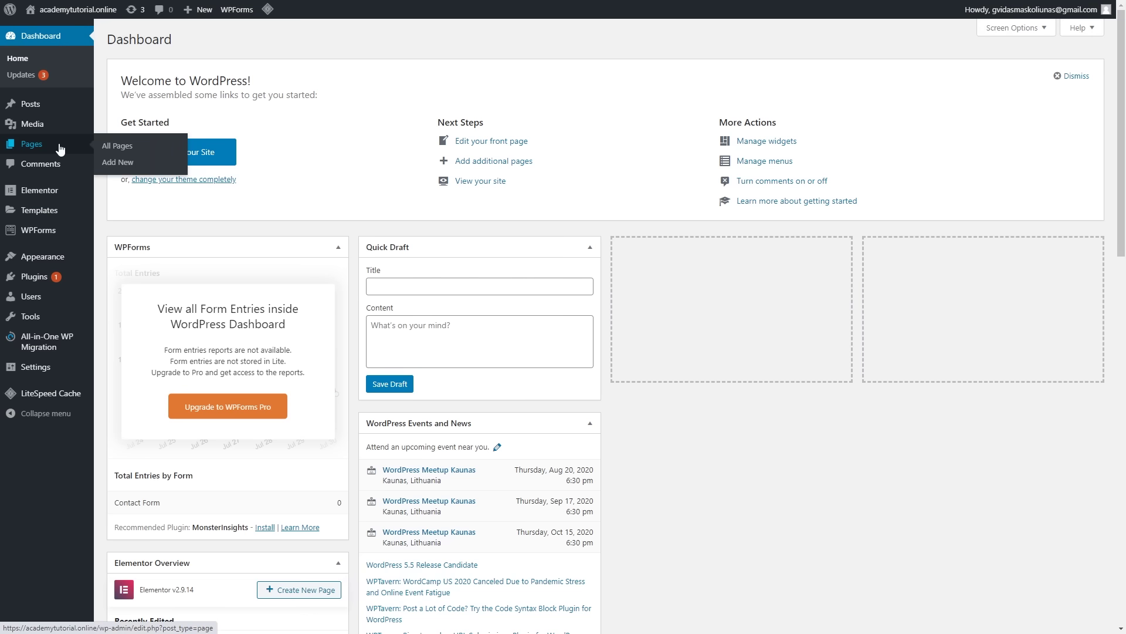
{"action": "left_click", "coordinate": [114, 145]}
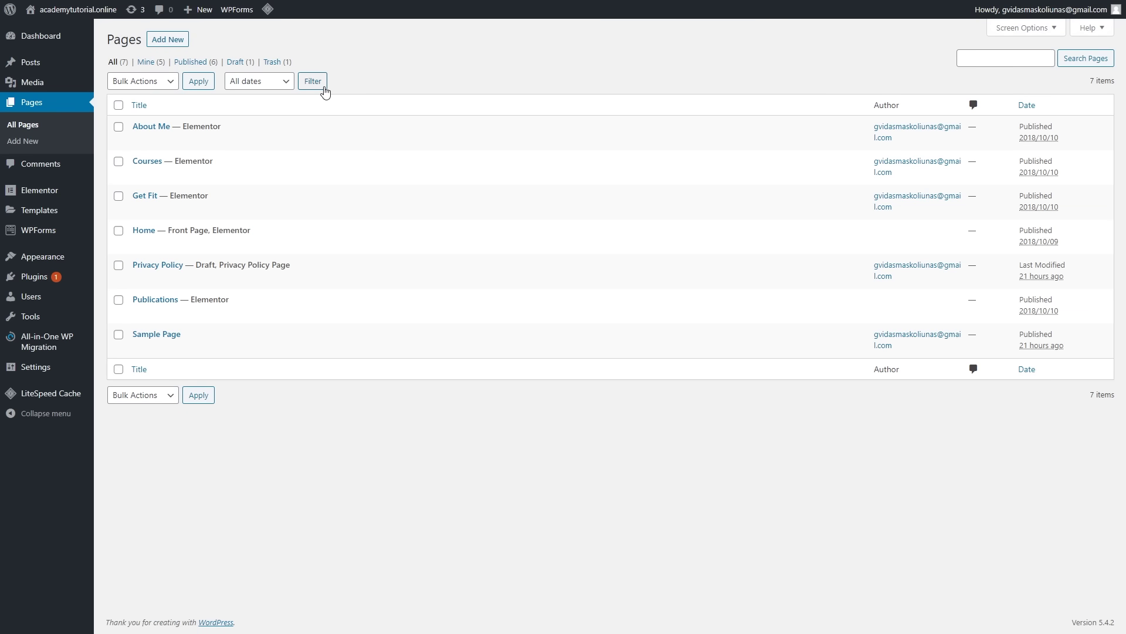
Quick Edit the About Me page, renaming it About Us with slug ending 'us'
{"action": "mouse_move", "coordinate": [206, 124]}
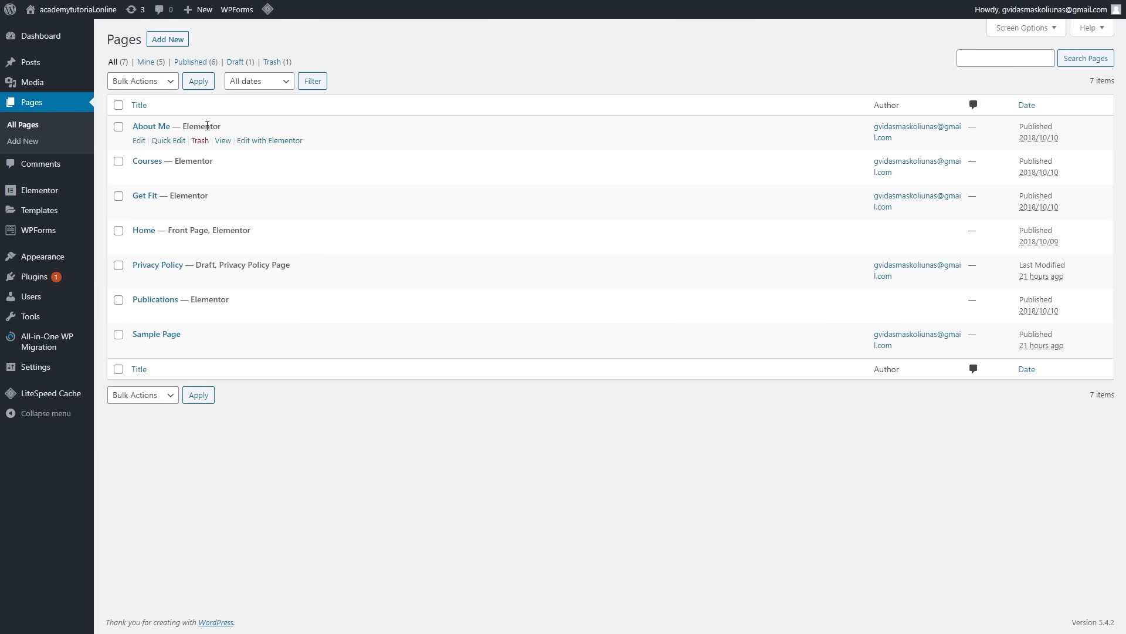
{"action": "left_click", "coordinate": [168, 141]}
{"action": "key", "text": "BackSpace"}
{"action": "key", "text": "BackSpace"}
{"action": "type", "text": "Us"}
{"action": "left_click", "coordinate": [218, 165]}
{"action": "key", "text": "BackSpace"}
{"action": "key", "text": "BackSpace"}
{"action": "type", "text": "us"}
{"action": "left_click", "coordinate": [1087, 247]}
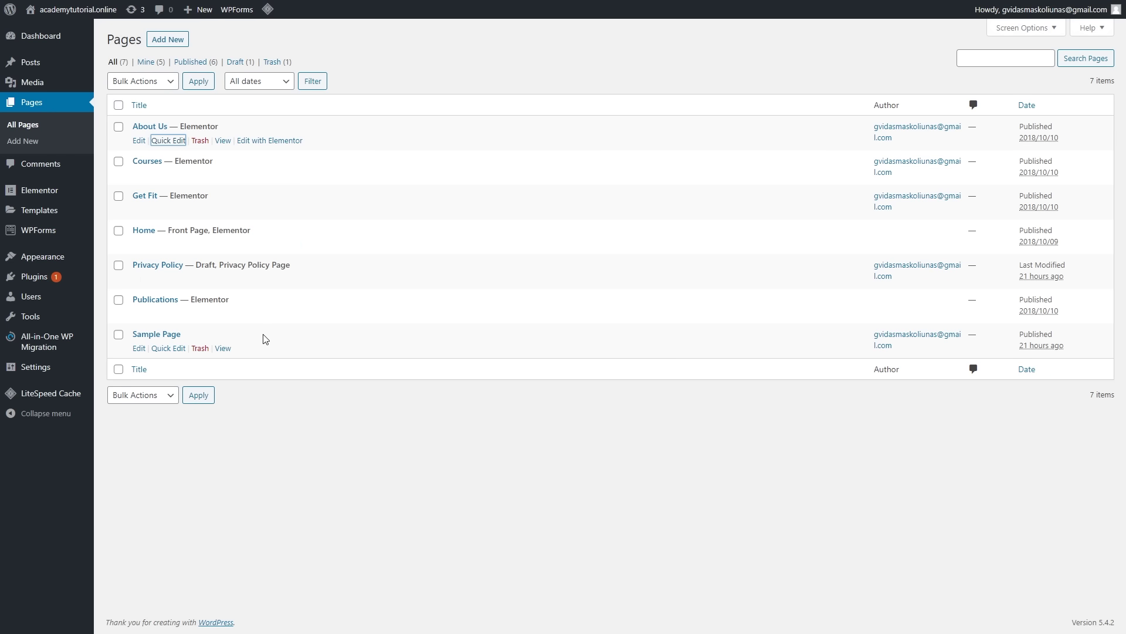
Move Sample Page and Publications to the trash
{"action": "left_click", "coordinate": [200, 348]}
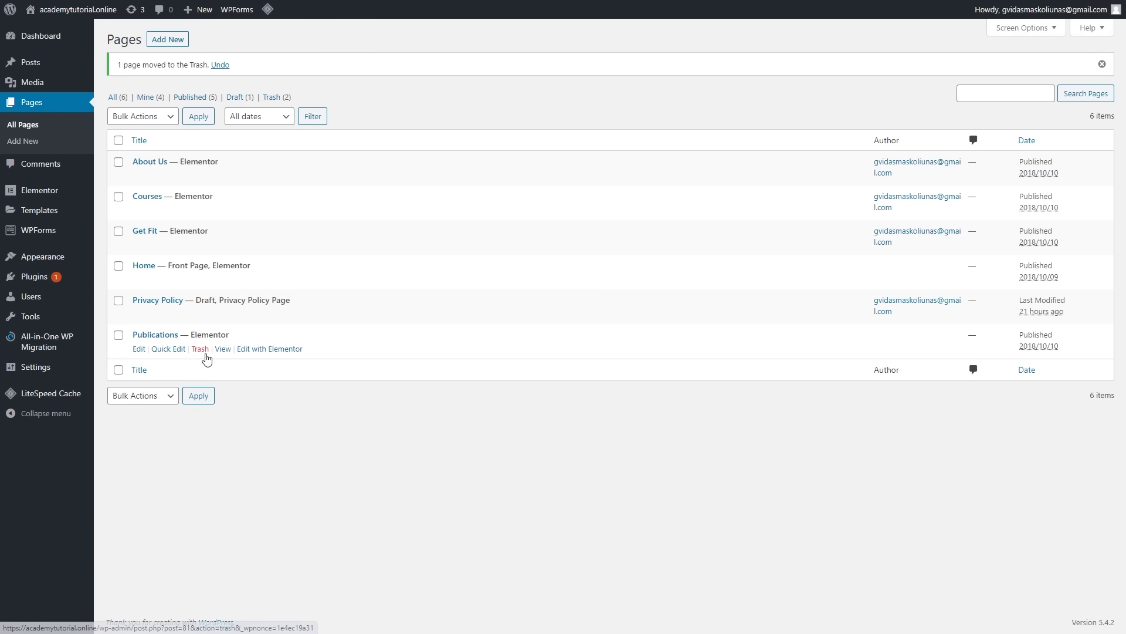
{"action": "left_click", "coordinate": [200, 349]}
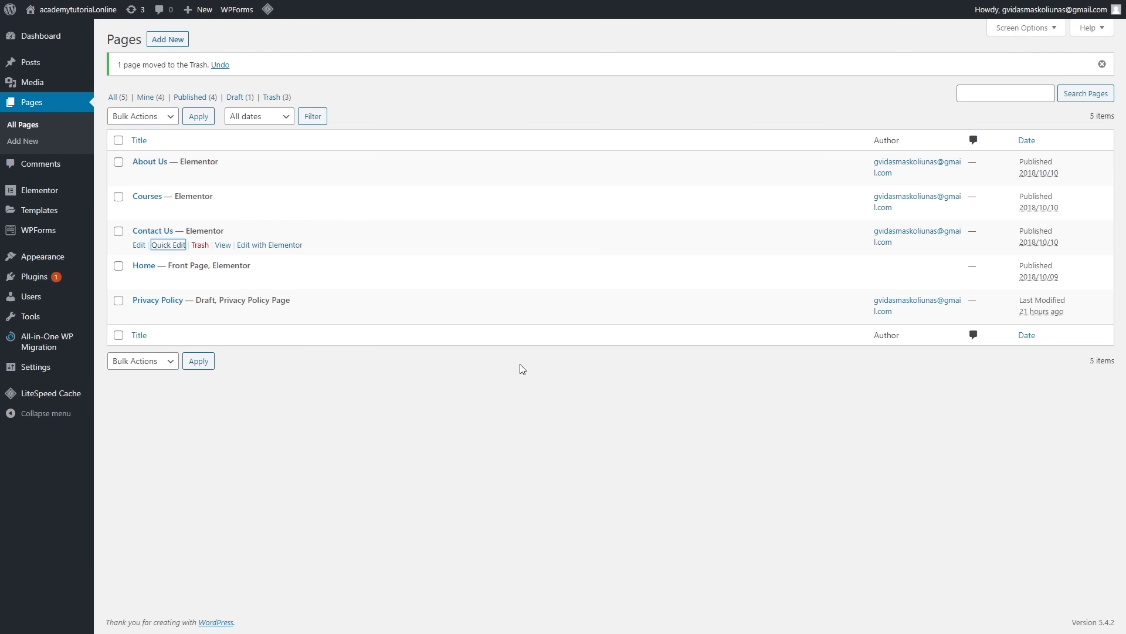
{"action": "left_click", "coordinate": [181, 41]}
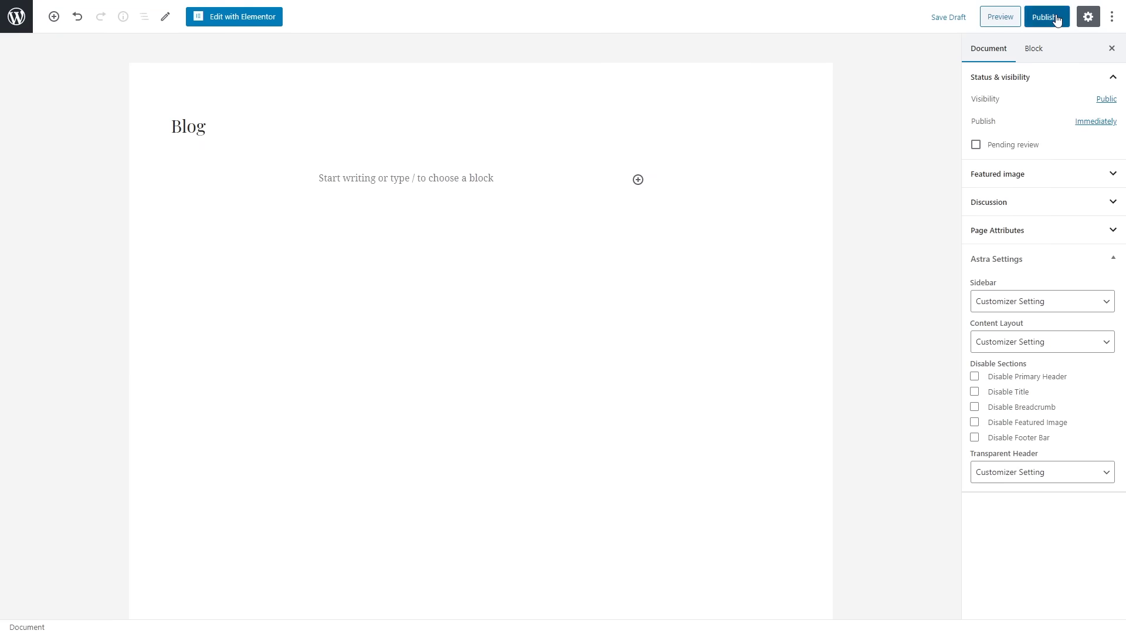
Publish the Blog page and return to the pages list
{"action": "left_click", "coordinate": [1050, 17]}
{"action": "left_click", "coordinate": [1054, 17]}
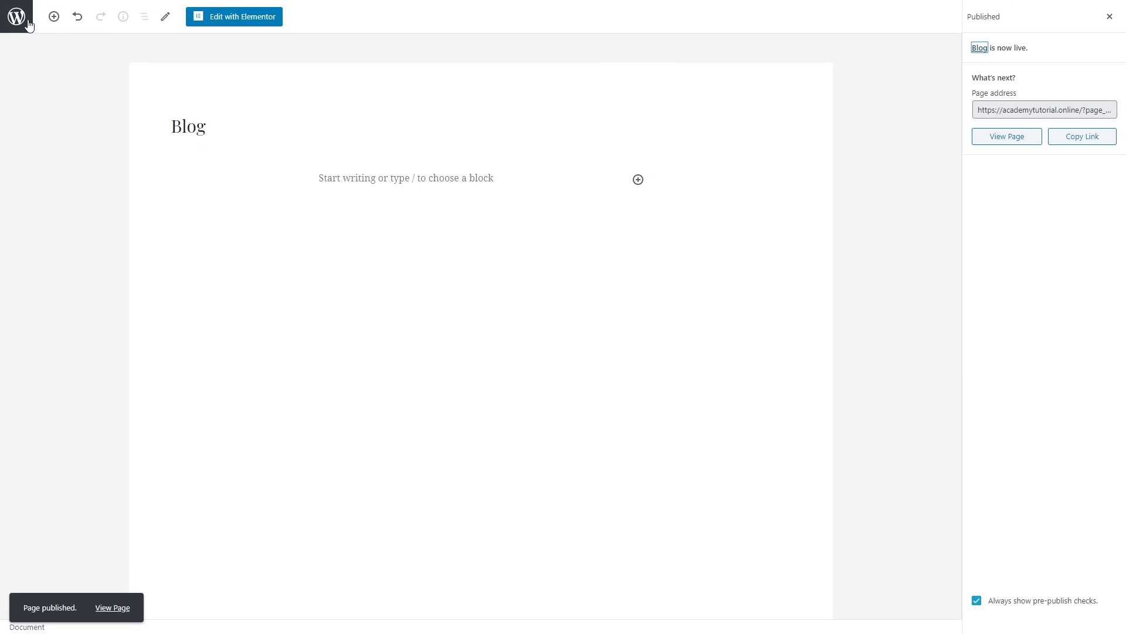
{"action": "left_click", "coordinate": [17, 16]}
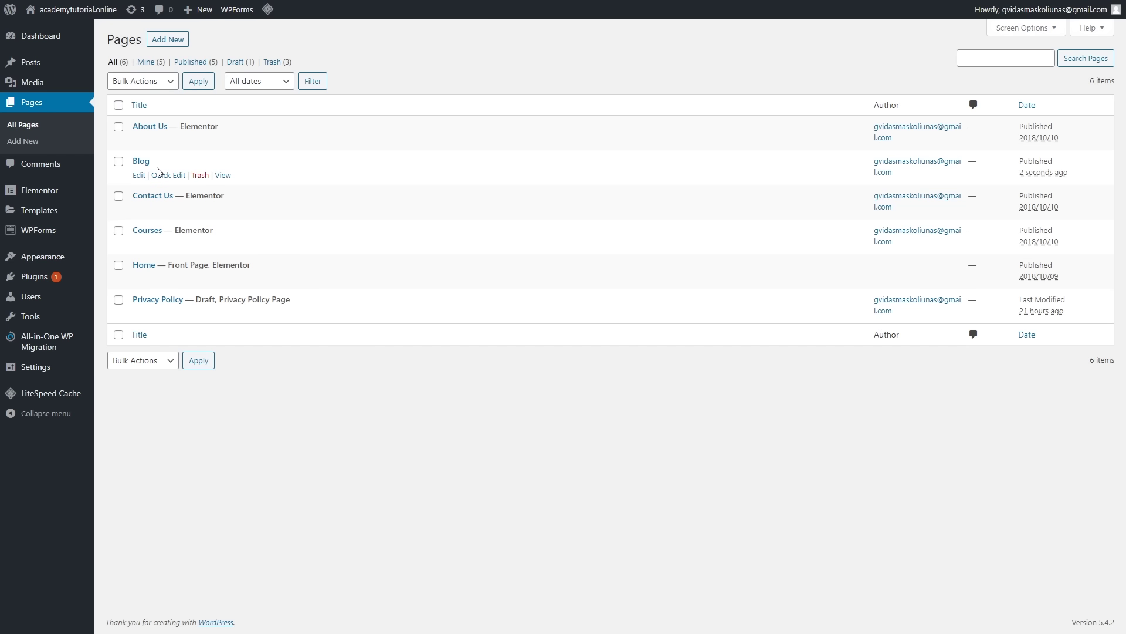
In Reading settings, make Blog the posts page and save
{"action": "mouse_move", "coordinate": [63, 377]}
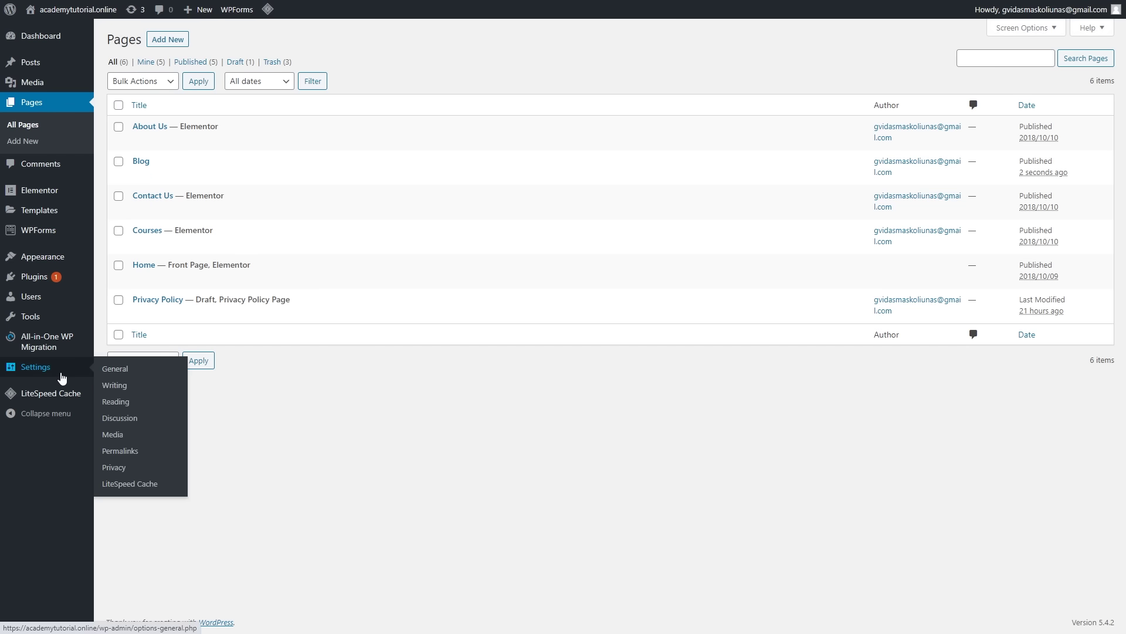
{"action": "left_click", "coordinate": [124, 404]}
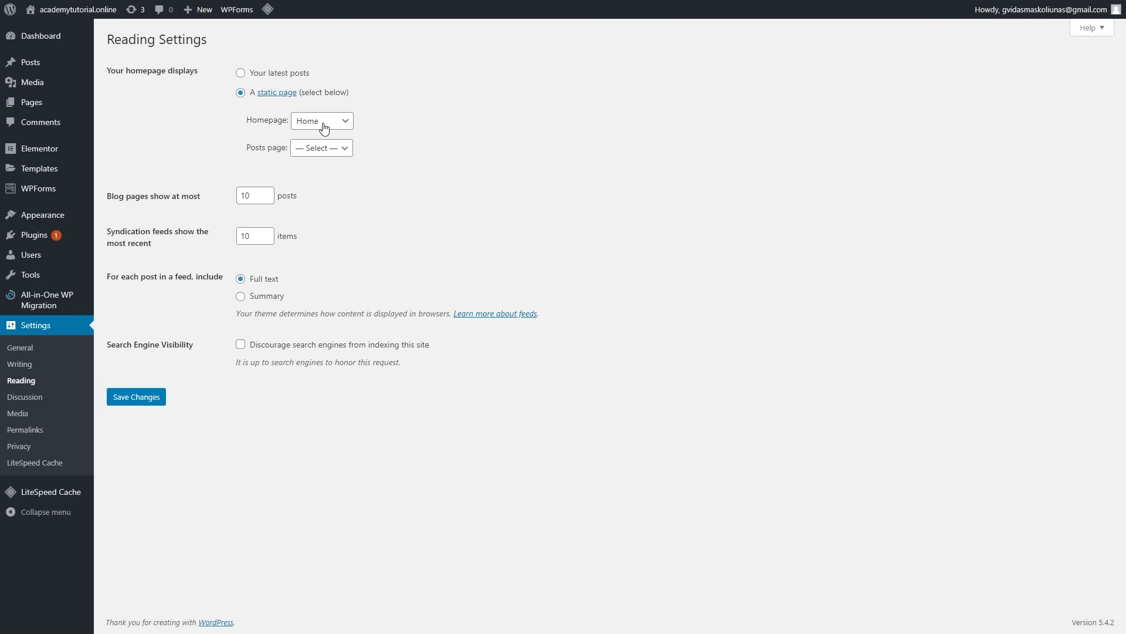
{"action": "left_click", "coordinate": [333, 150]}
{"action": "left_click", "coordinate": [324, 186]}
{"action": "left_click", "coordinate": [137, 397]}
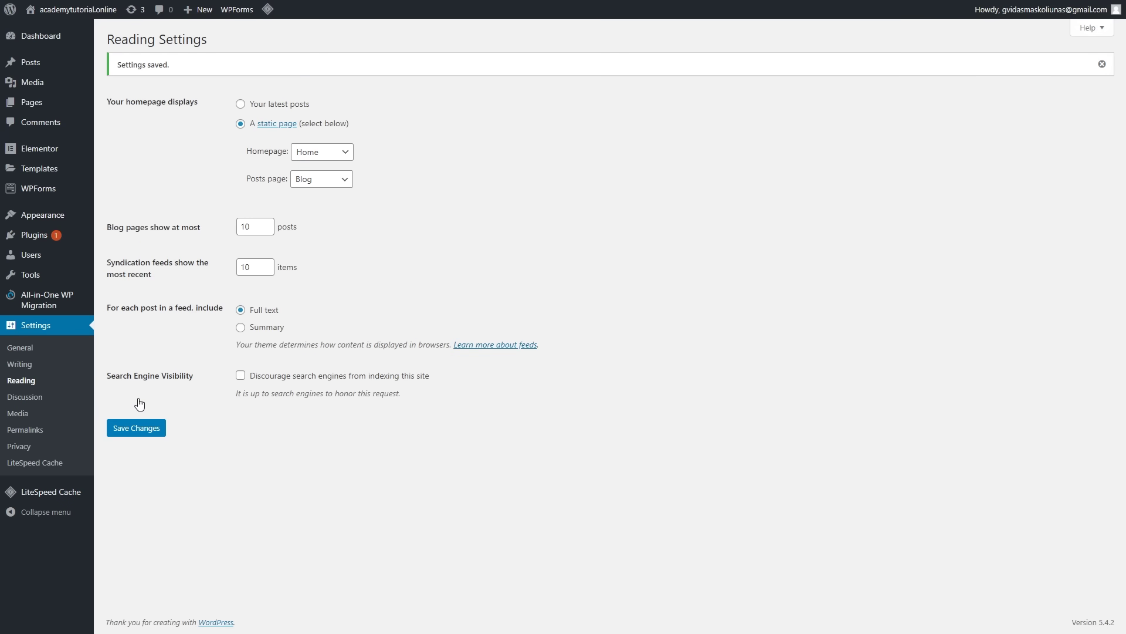
Switch permalinks to the Post name structure and save the changes
{"action": "left_click", "coordinate": [39, 437]}
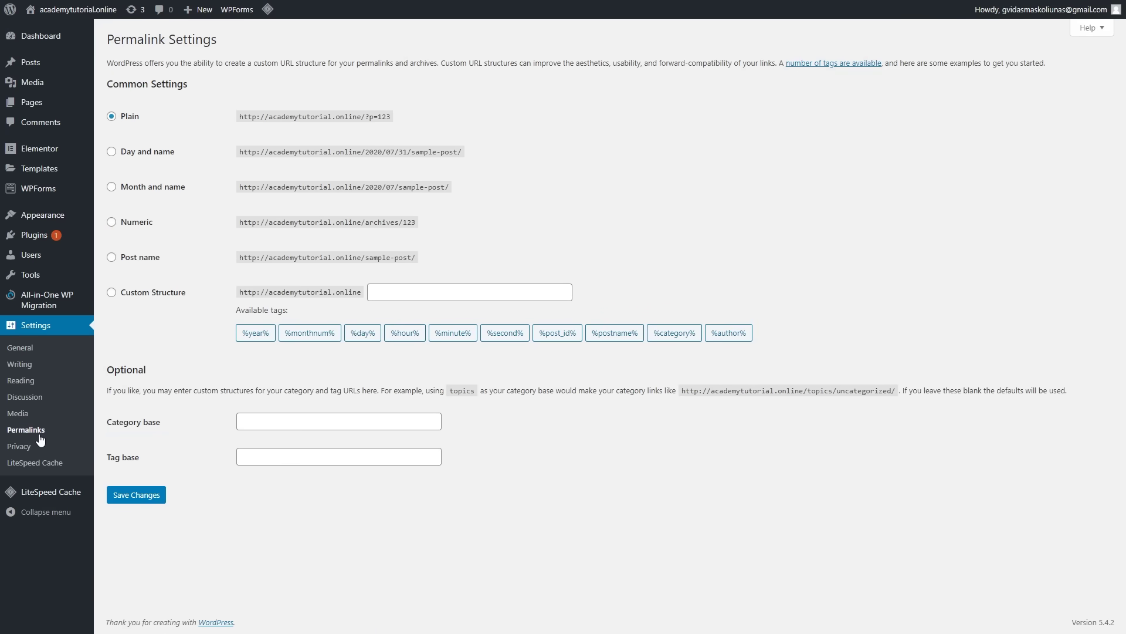
{"action": "left_click", "coordinate": [111, 258]}
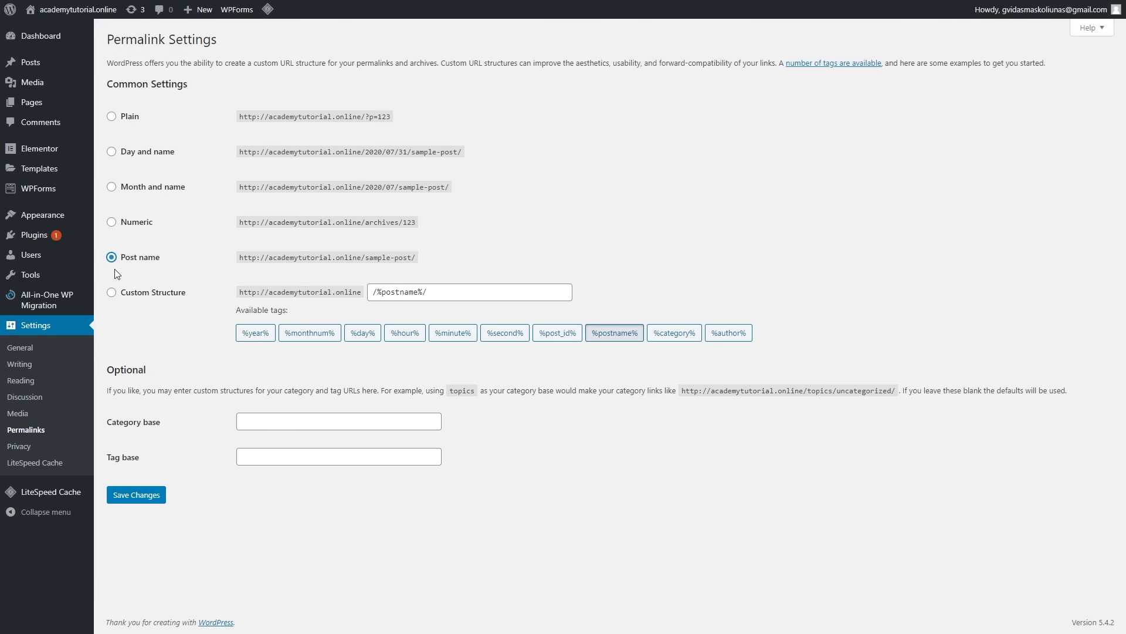
{"action": "left_click", "coordinate": [152, 496]}
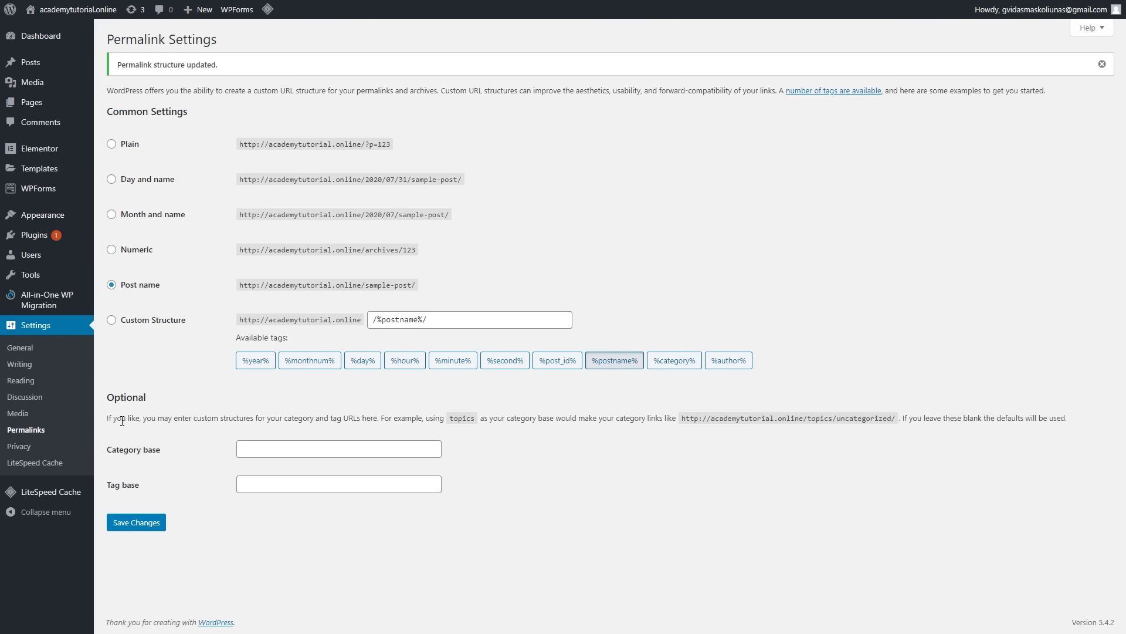
Remove the invalid Publications item from the Main Menu
{"action": "mouse_move", "coordinate": [65, 215]}
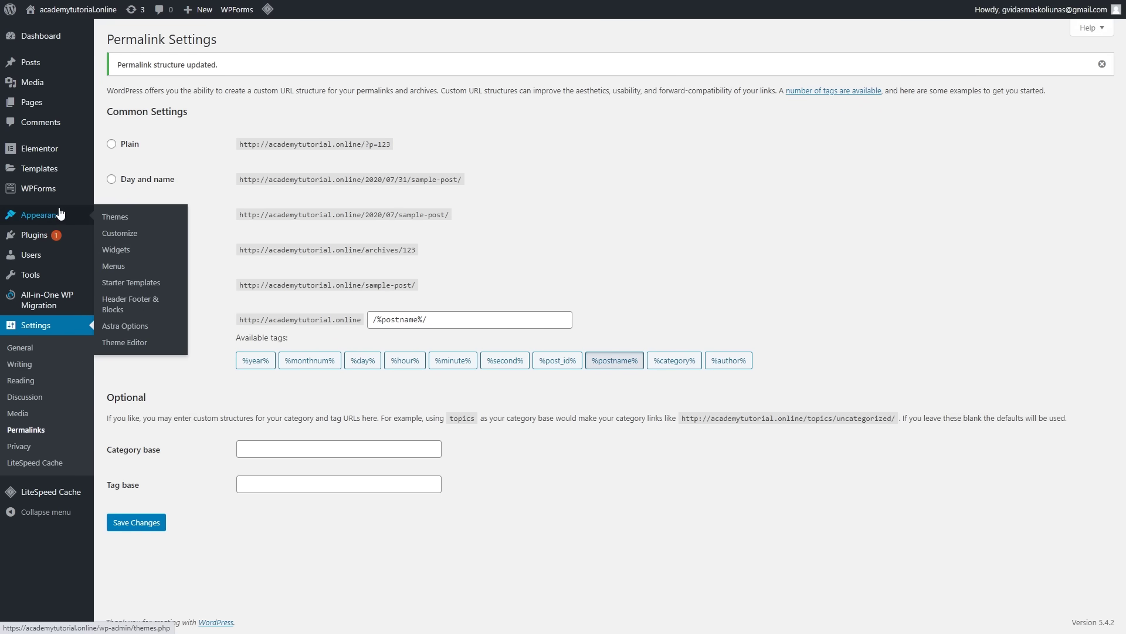
{"action": "left_click", "coordinate": [121, 270]}
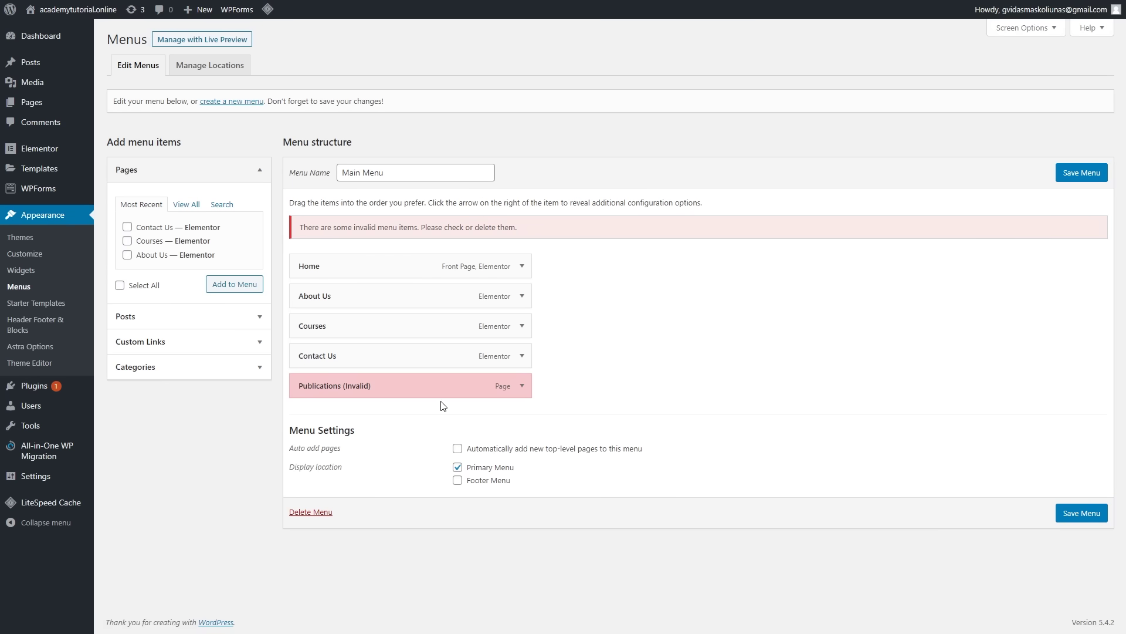
{"action": "left_click", "coordinate": [521, 386]}
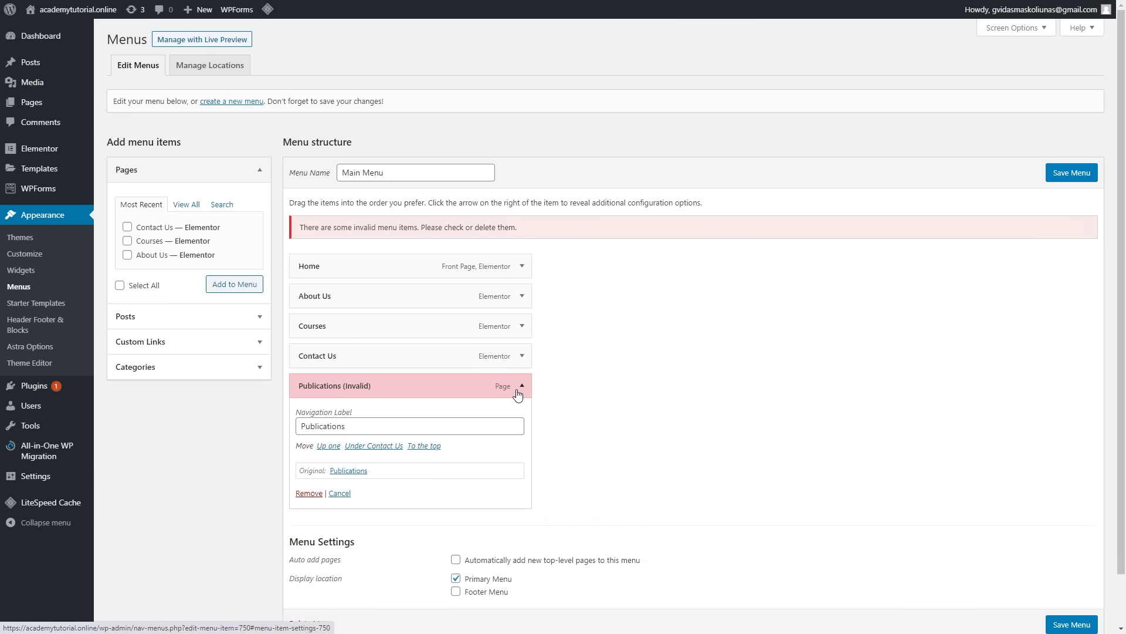
{"action": "left_click", "coordinate": [302, 493]}
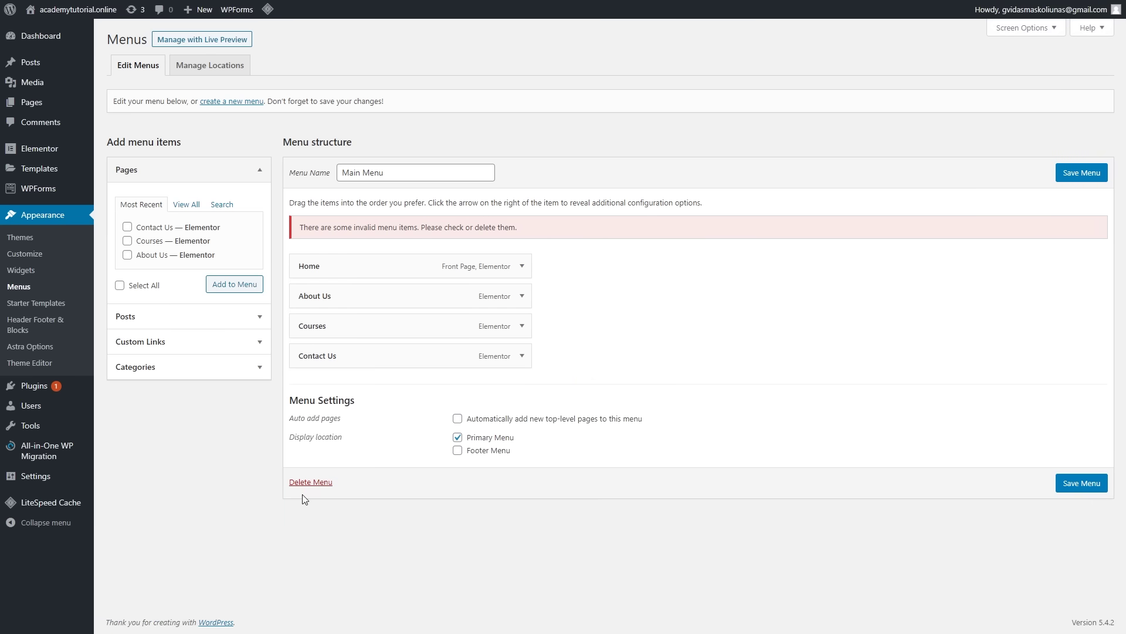
Add the Blog page to the end of the Main Menu, save it, and visit the live site
{"action": "left_click", "coordinate": [186, 205]}
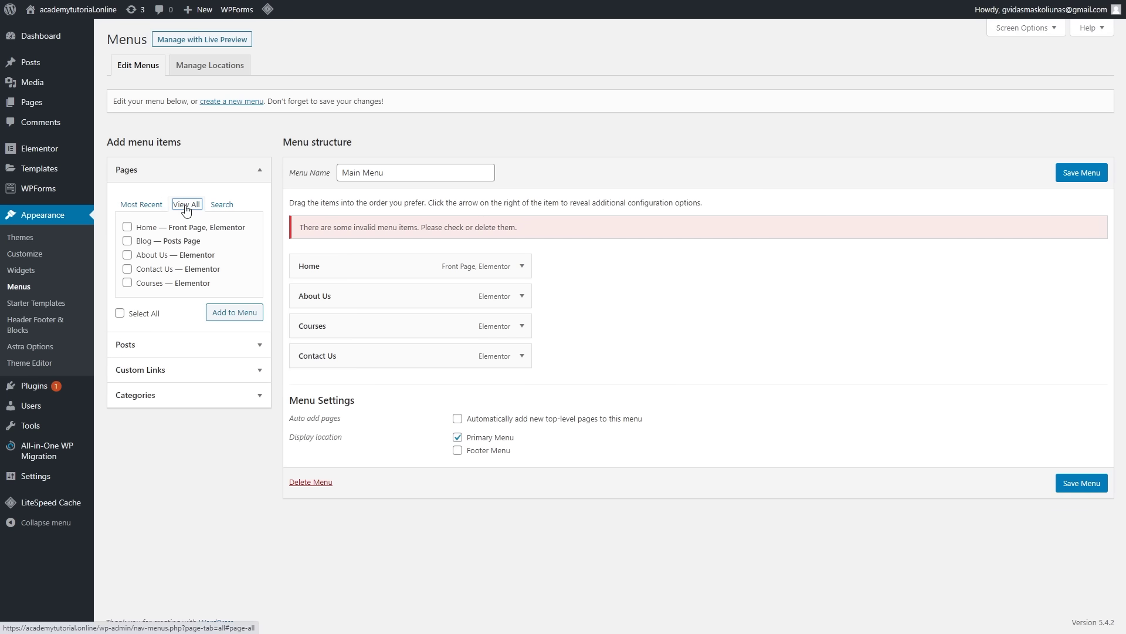
{"action": "left_click", "coordinate": [127, 240]}
{"action": "left_click", "coordinate": [227, 312]}
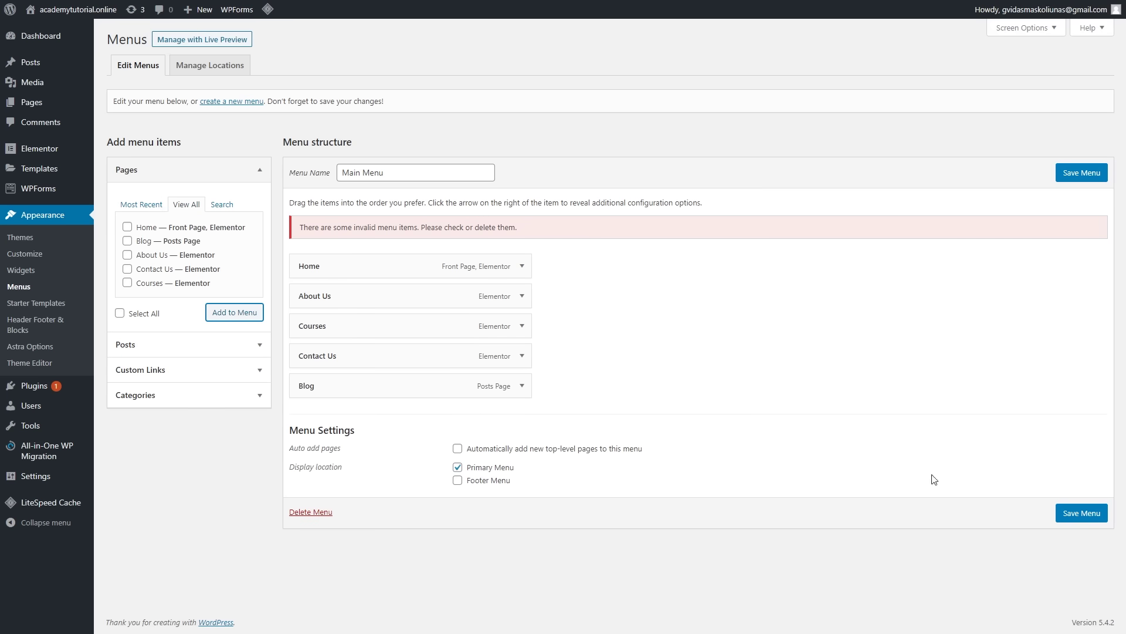
{"action": "left_click", "coordinate": [1083, 520]}
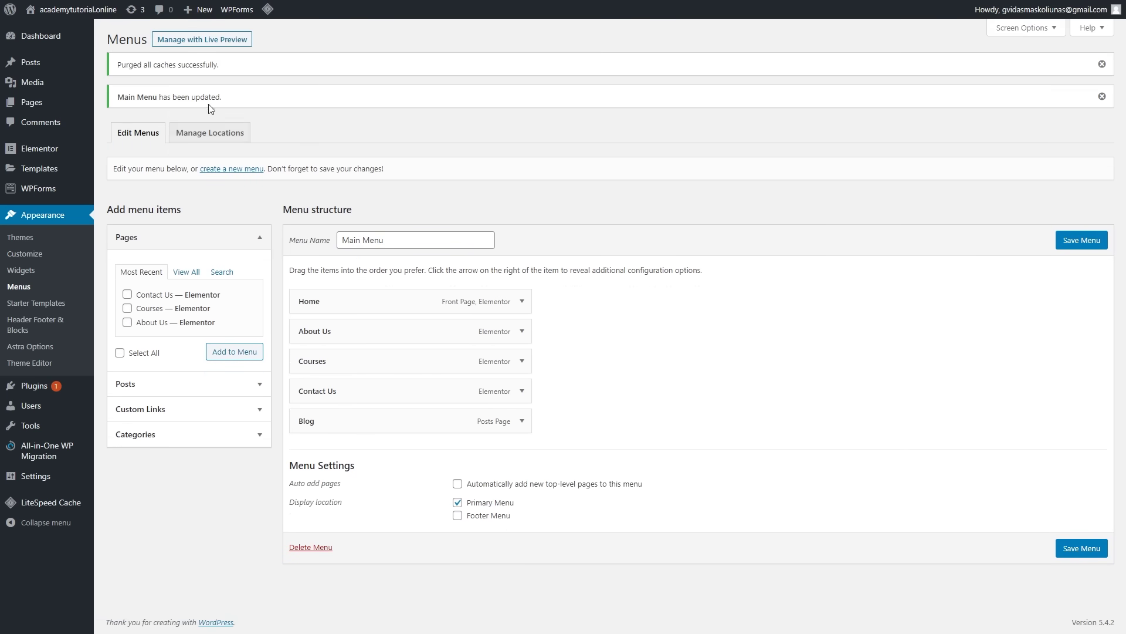
{"action": "mouse_move", "coordinate": [88, 16]}
{"action": "left_click", "coordinate": [45, 30]}
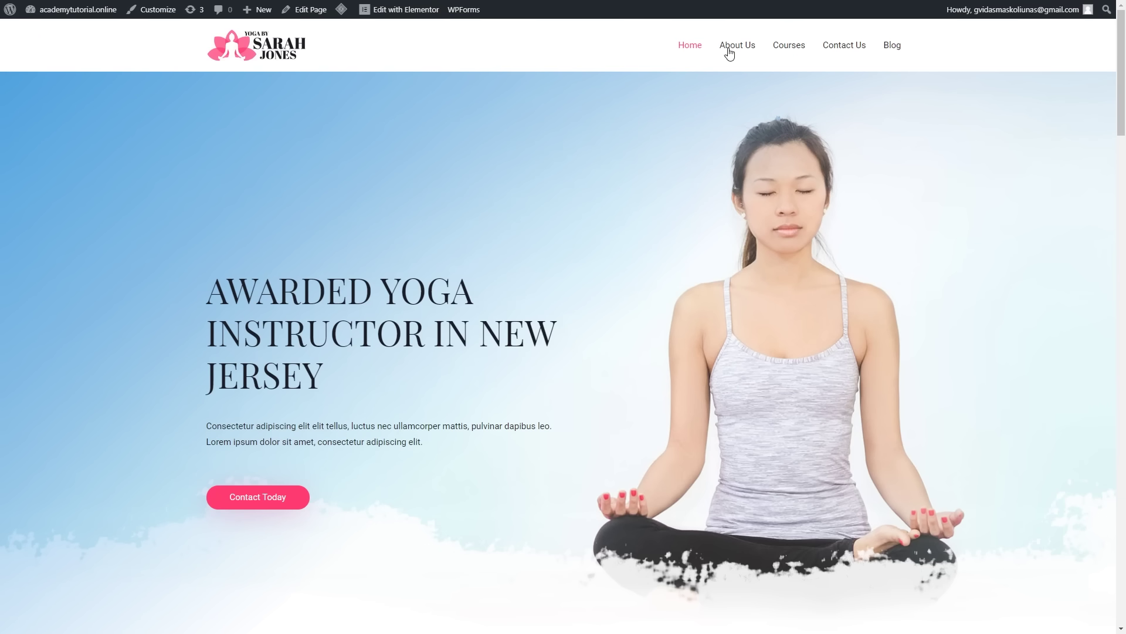
Check the Blog page from the header menu, then return home via the logo
{"action": "left_click", "coordinate": [892, 47]}
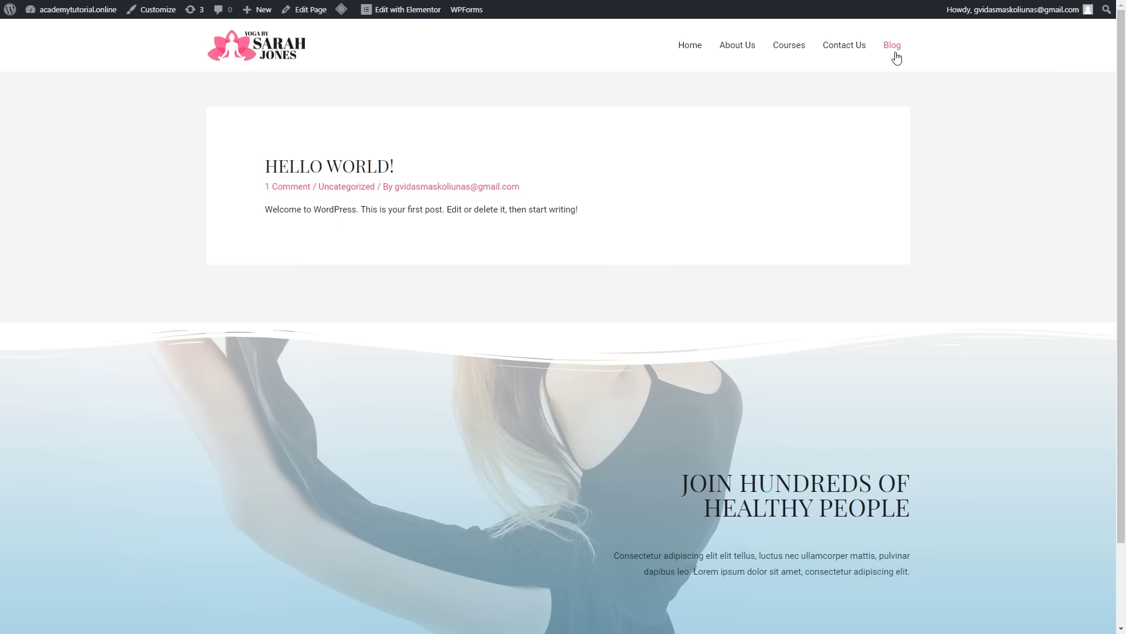
{"action": "scroll", "coordinate": [845, 147], "scroll_direction": "down", "scroll_amount": 2}
{"action": "scroll", "coordinate": [840, 159], "scroll_direction": "up", "scroll_amount": 2}
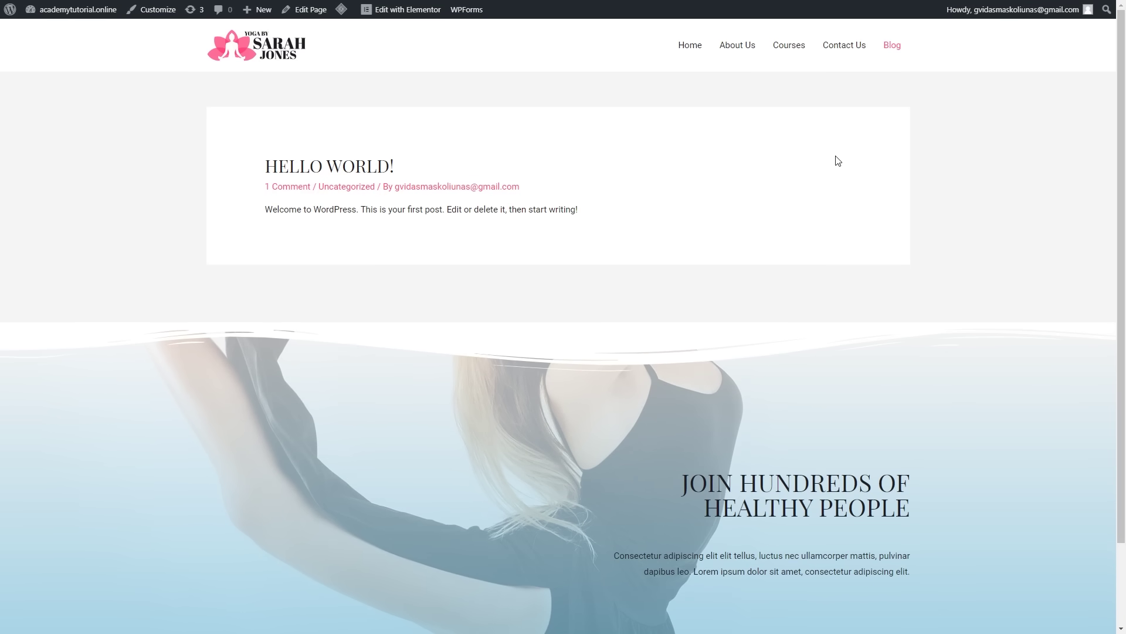
{"action": "left_click", "coordinate": [291, 52]}
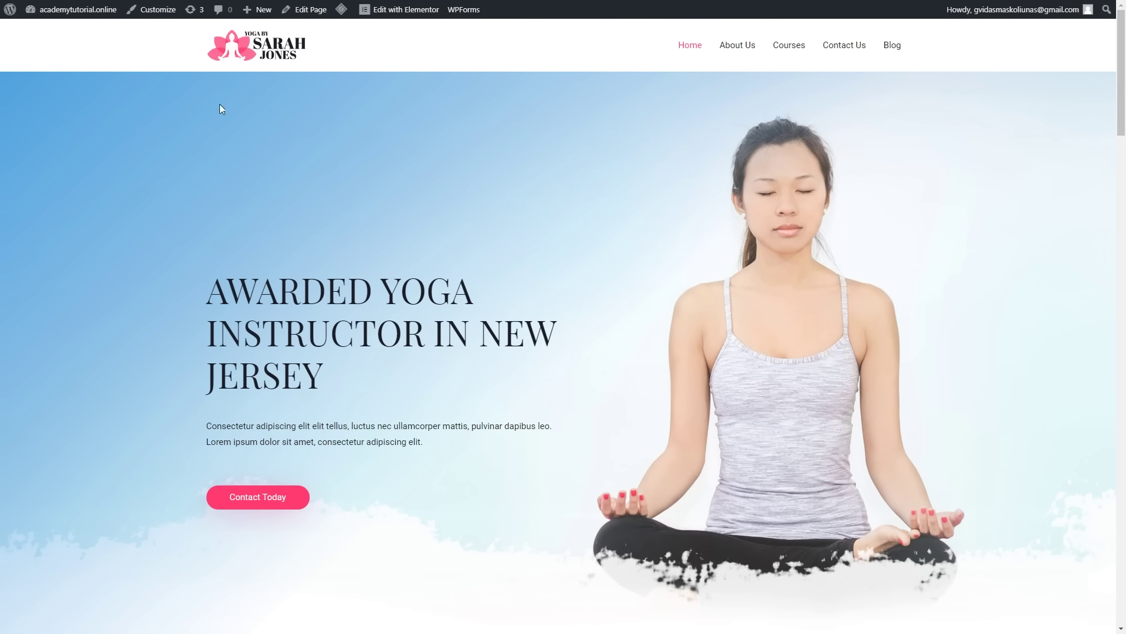
Replace the site logo with the cropped Academy Tutorials Logo.png in Site Identity
{"action": "left_click", "coordinate": [145, 10]}
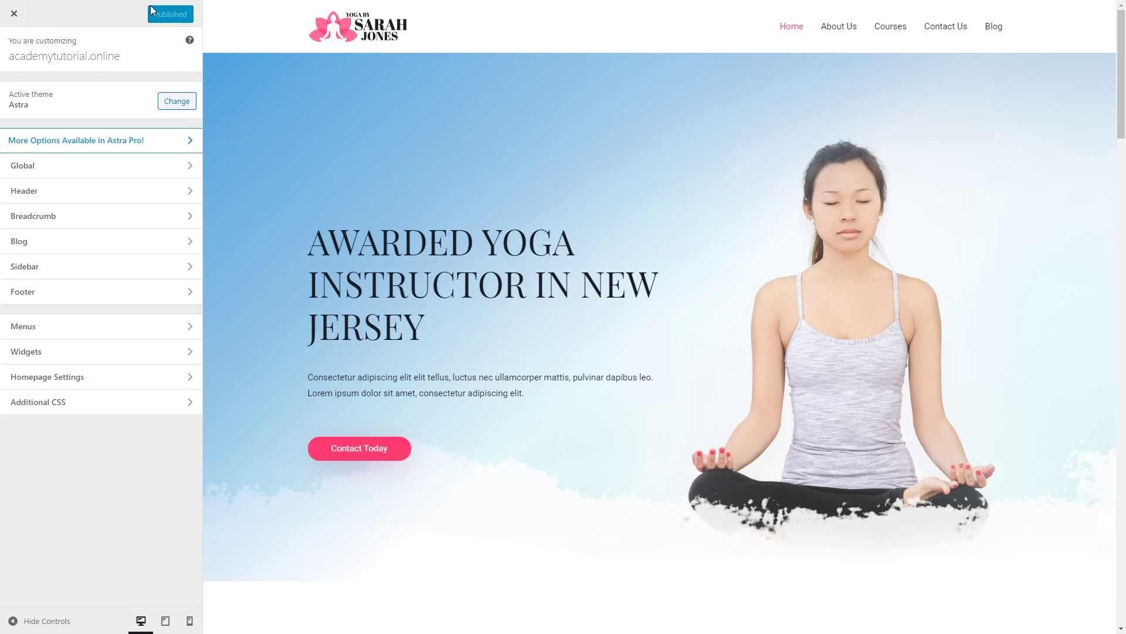
{"action": "left_click", "coordinate": [299, 19]}
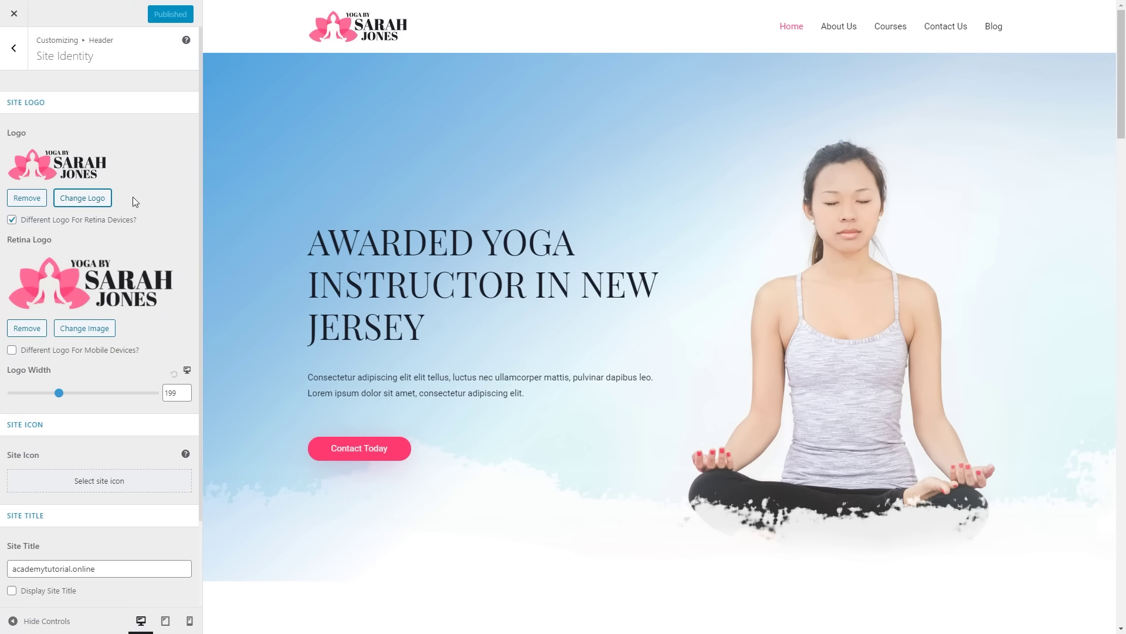
{"action": "left_click", "coordinate": [102, 201]}
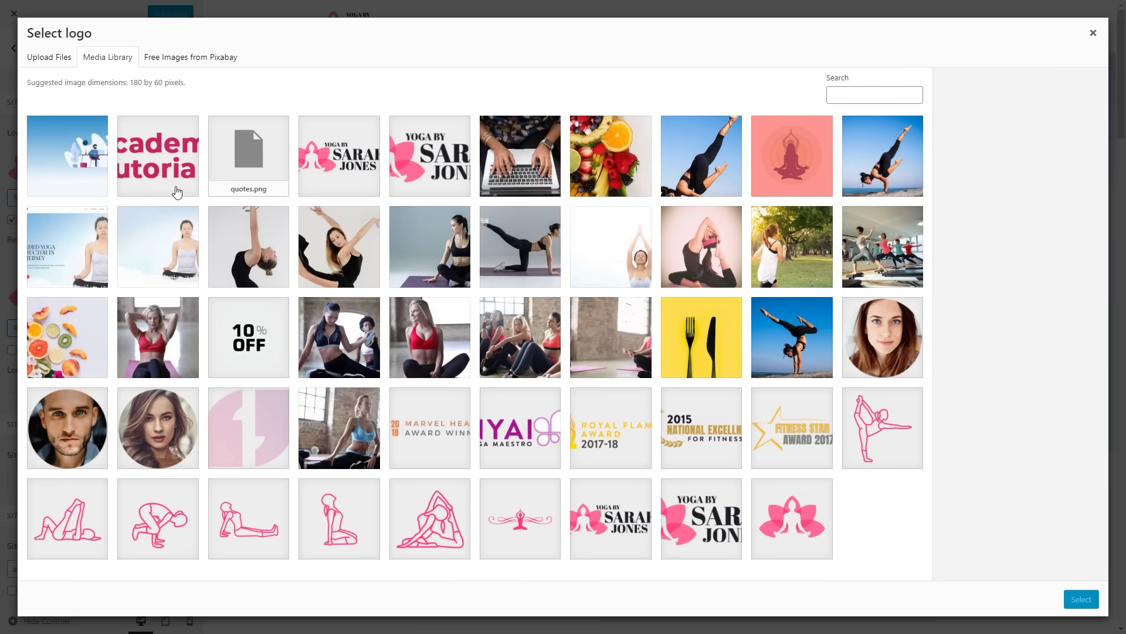
{"action": "left_click", "coordinate": [164, 163]}
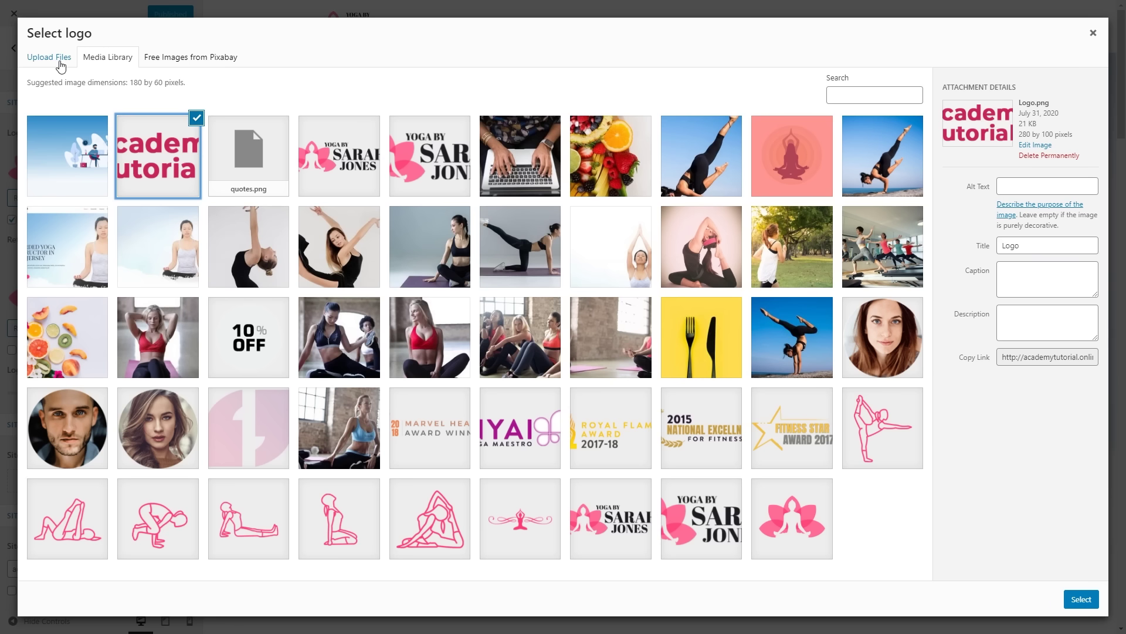
{"action": "left_click", "coordinate": [1080, 599]}
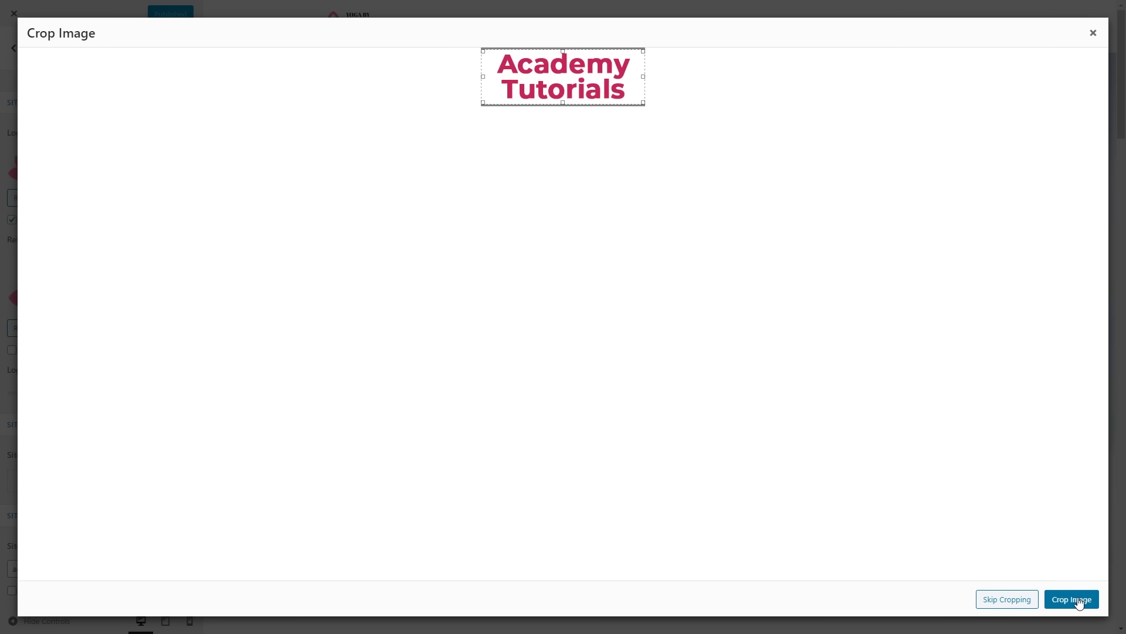
{"action": "left_click", "coordinate": [1077, 600]}
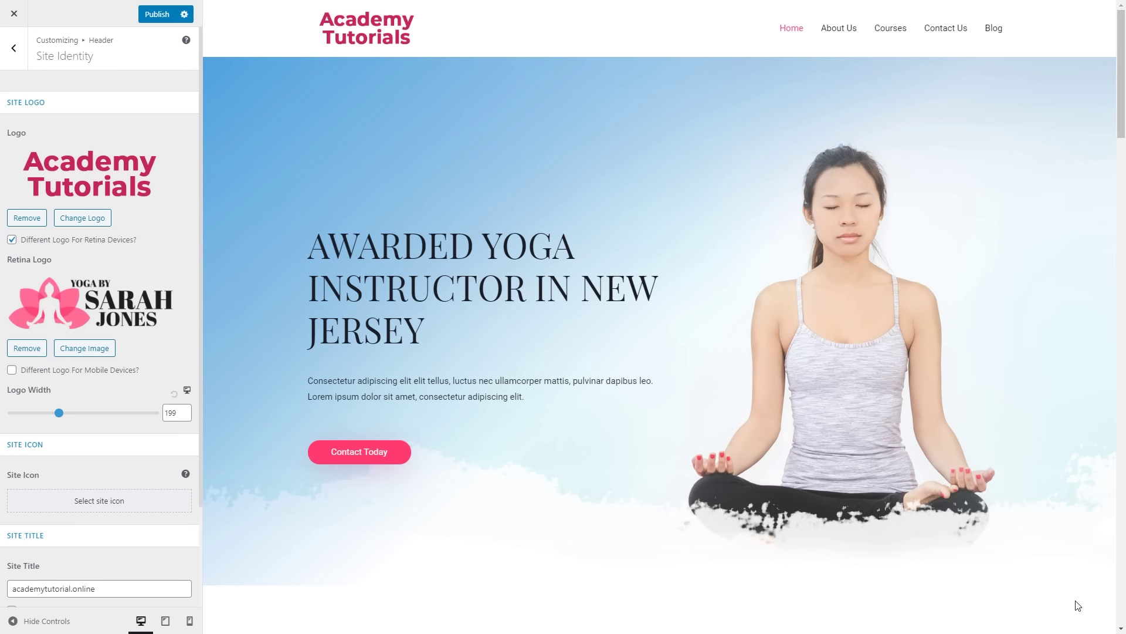
Set the logo width to 177 px, publish, and close the Customizer
{"action": "left_click", "coordinate": [60, 413]}
{"action": "left_click_drag", "start_coordinate": [60, 414], "coordinate": [56, 414]}
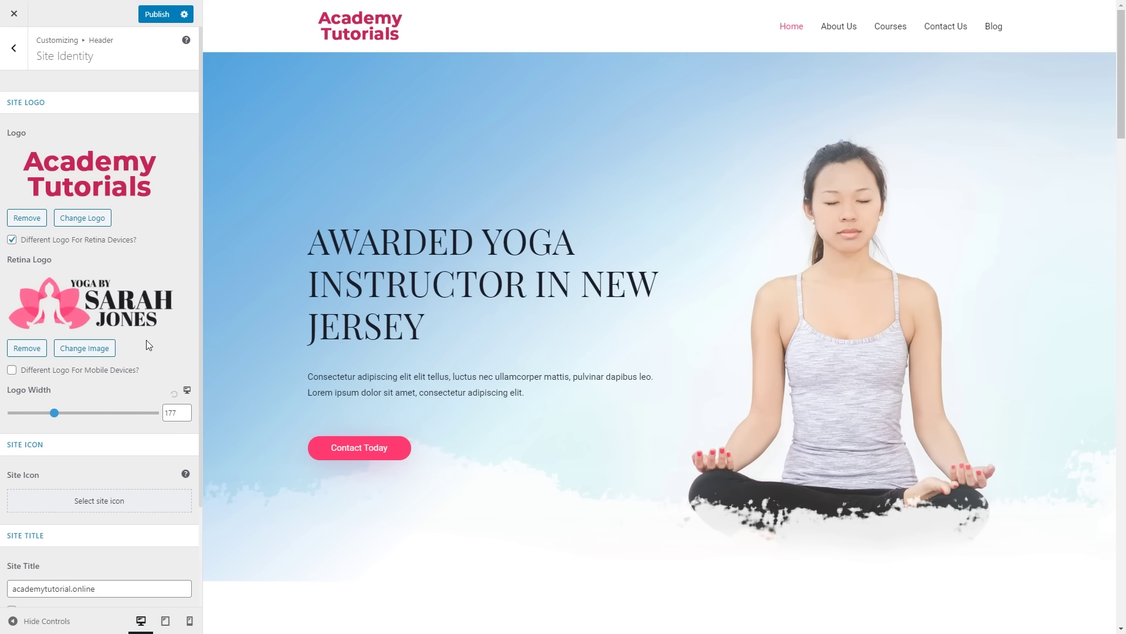
{"action": "left_click", "coordinate": [155, 14]}
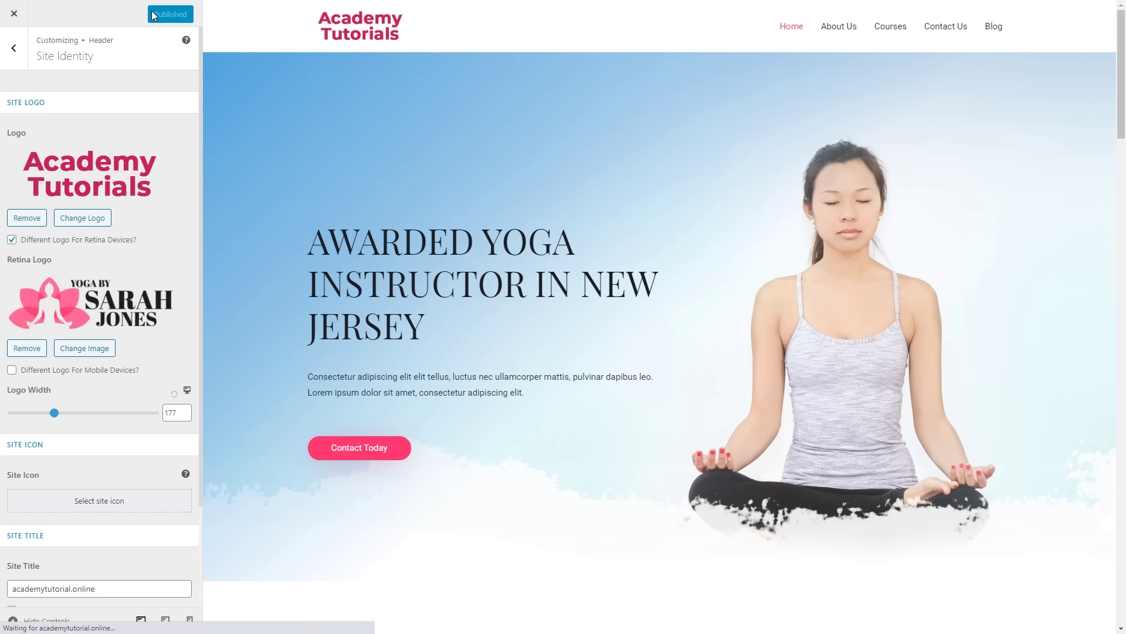
{"action": "left_click", "coordinate": [14, 49]}
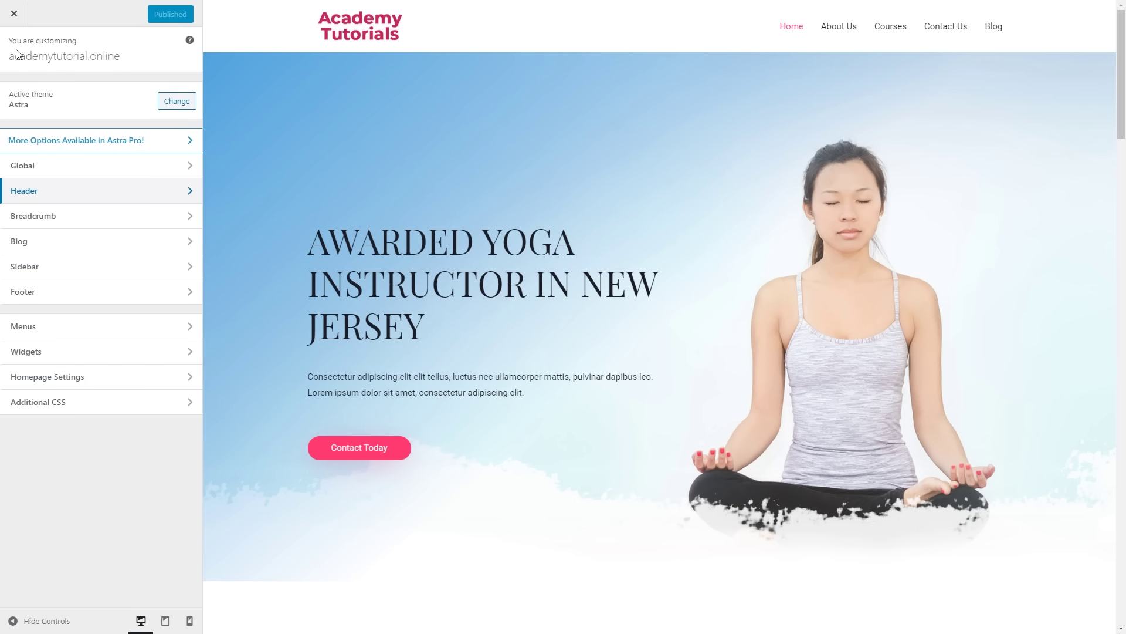
{"action": "left_click", "coordinate": [14, 16]}
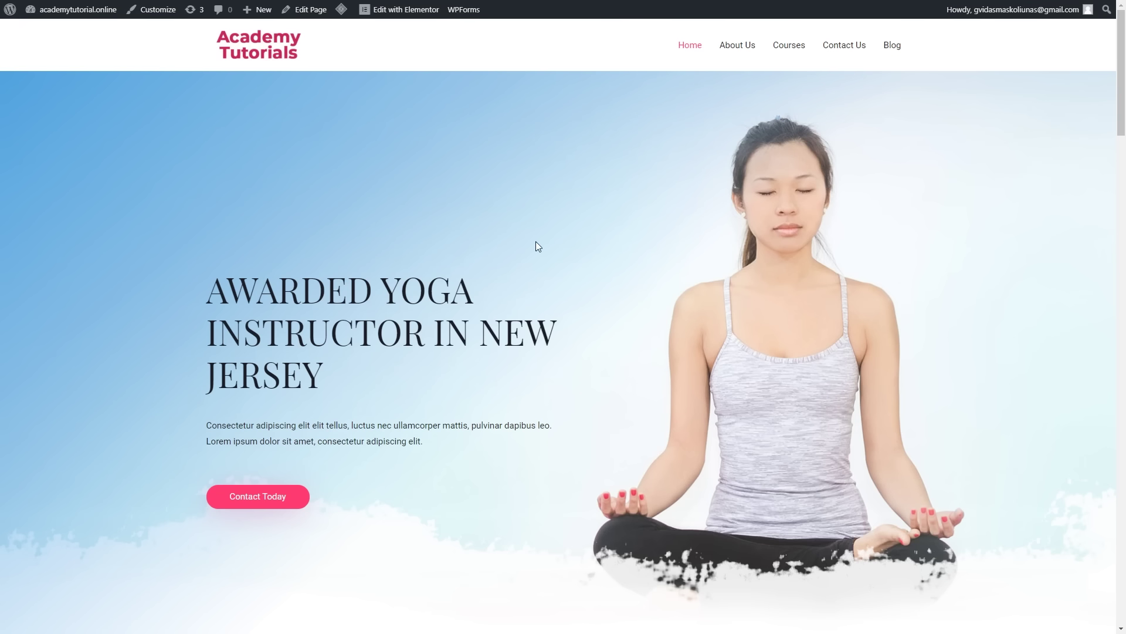
In Elementor, replace the hero section's yoga photo background with Main-Image.jpg
{"action": "scroll", "coordinate": [443, 194], "scroll_direction": "down", "scroll_amount": 3}
{"action": "scroll", "coordinate": [549, 268], "scroll_direction": "up", "scroll_amount": 3}
{"action": "left_click", "coordinate": [376, 10]}
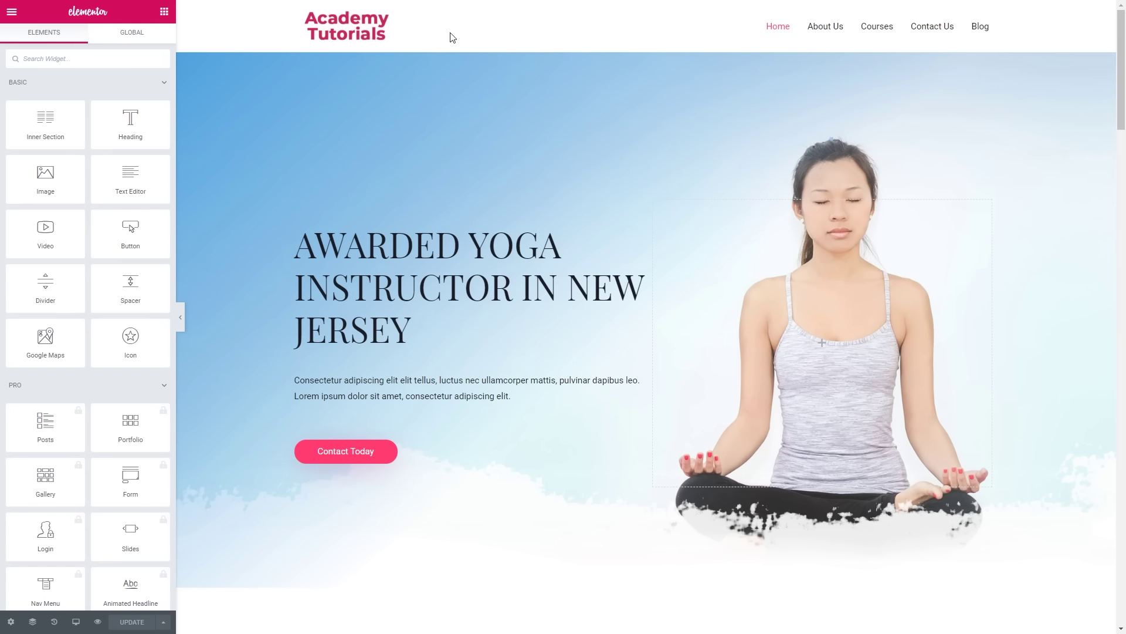
{"action": "left_click", "coordinate": [646, 46]}
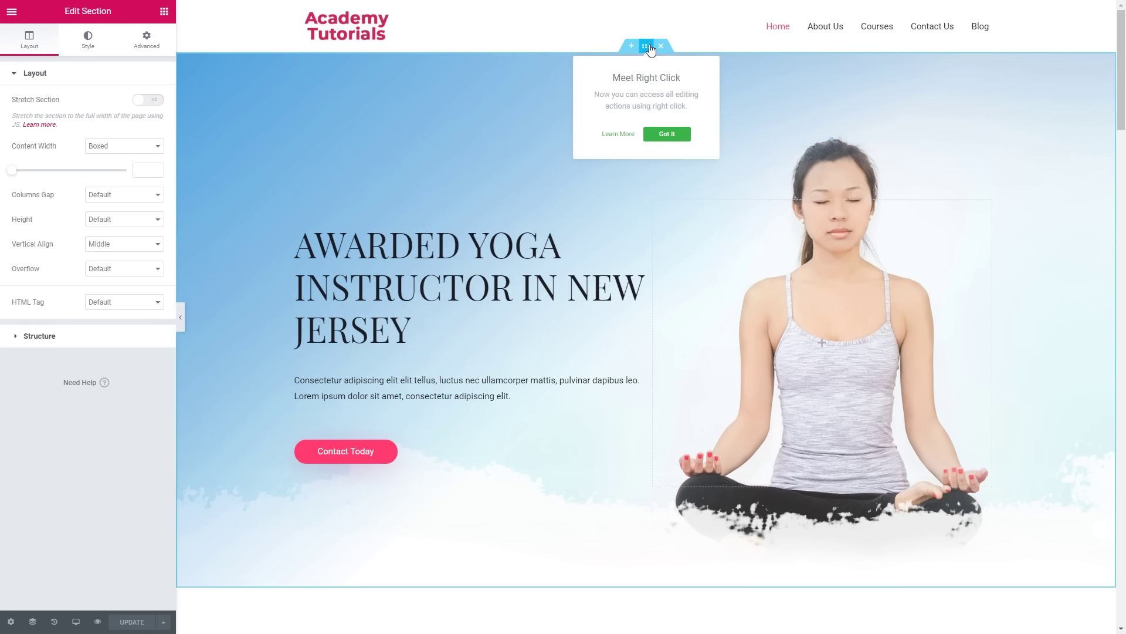
{"action": "left_click", "coordinate": [89, 42]}
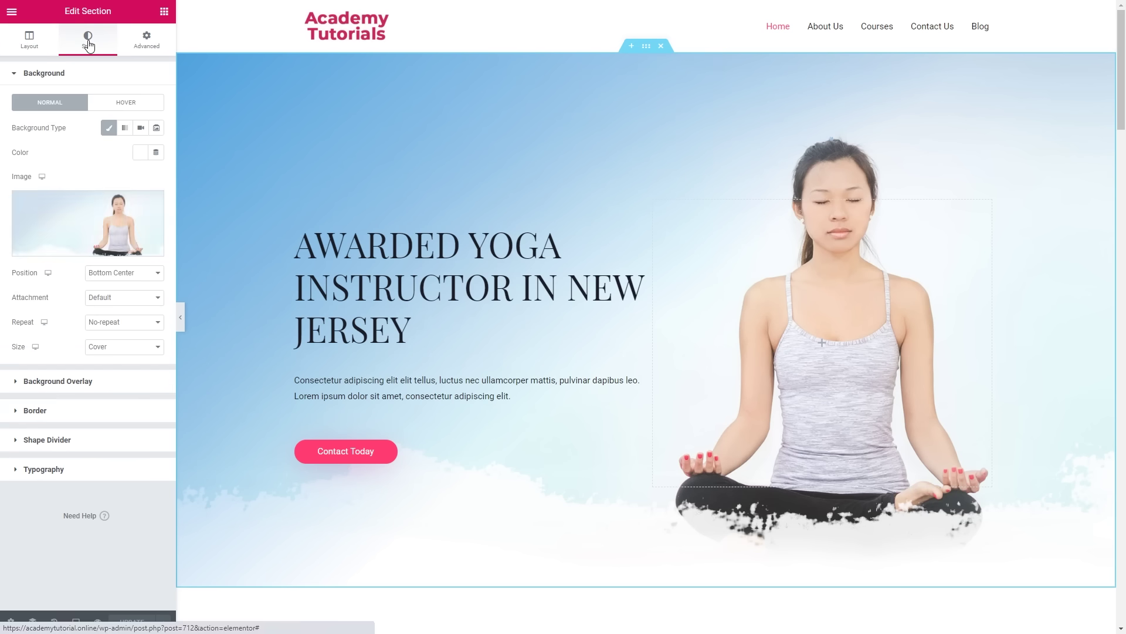
{"action": "mouse_move", "coordinate": [107, 217]}
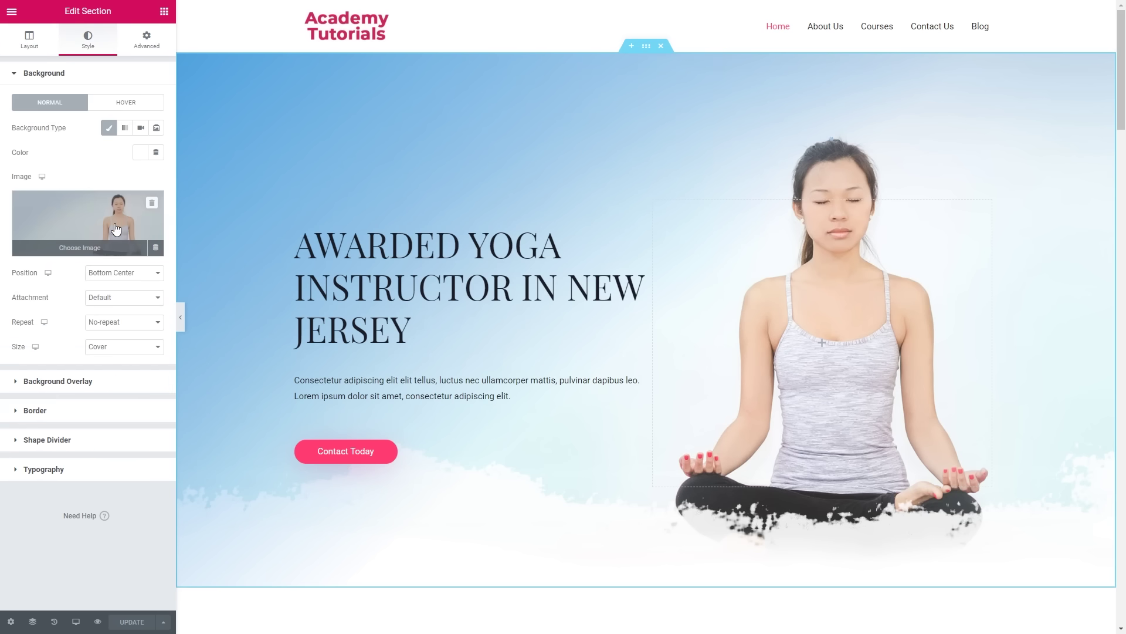
{"action": "left_click", "coordinate": [86, 249]}
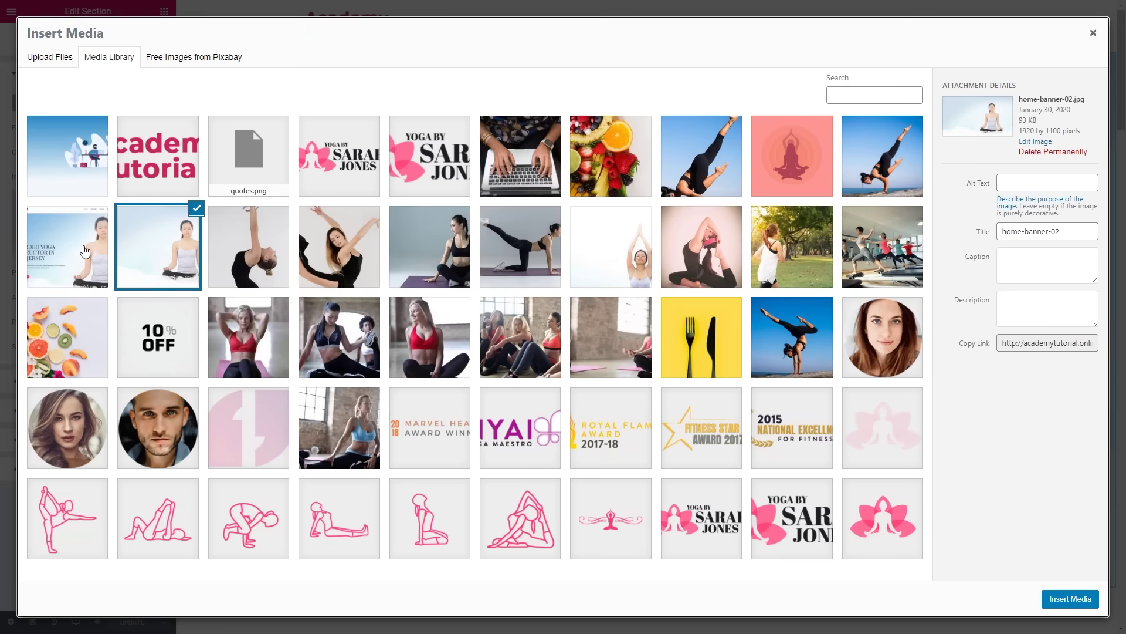
{"action": "left_click", "coordinate": [91, 160]}
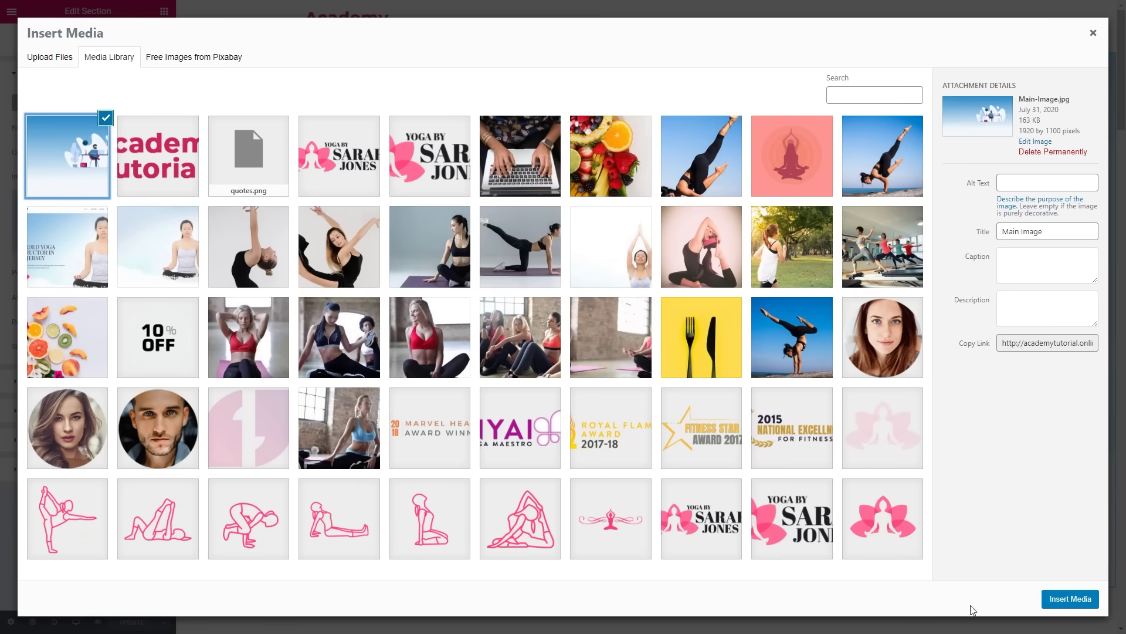
{"action": "left_click", "coordinate": [1091, 599]}
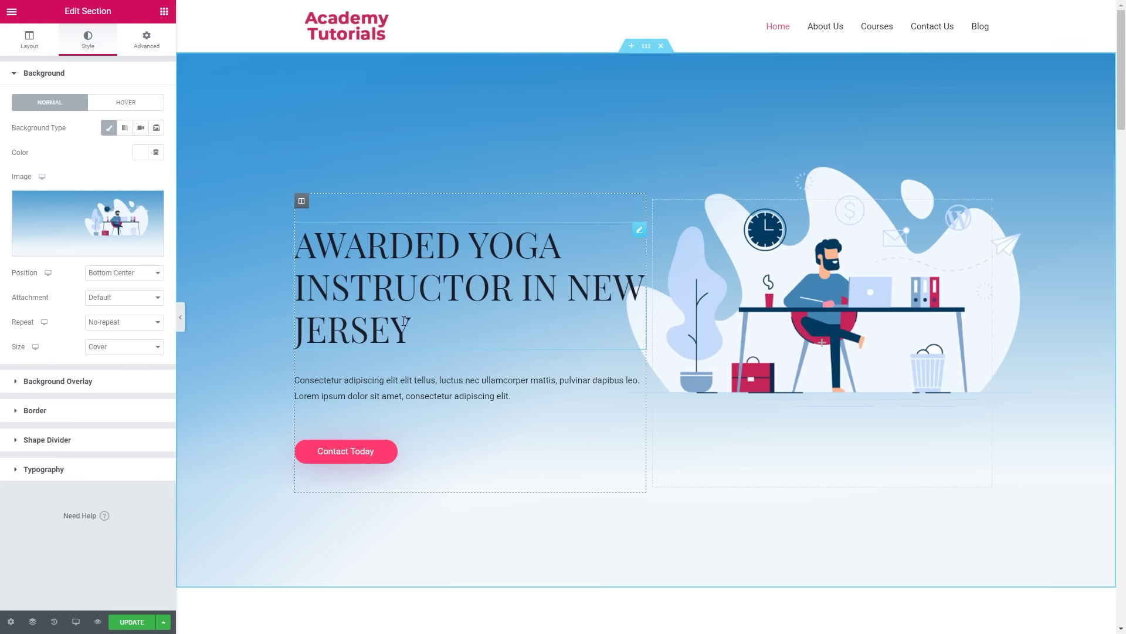
Review the hero heading and page content, then save the home page with Update
{"action": "left_click", "coordinate": [406, 322]}
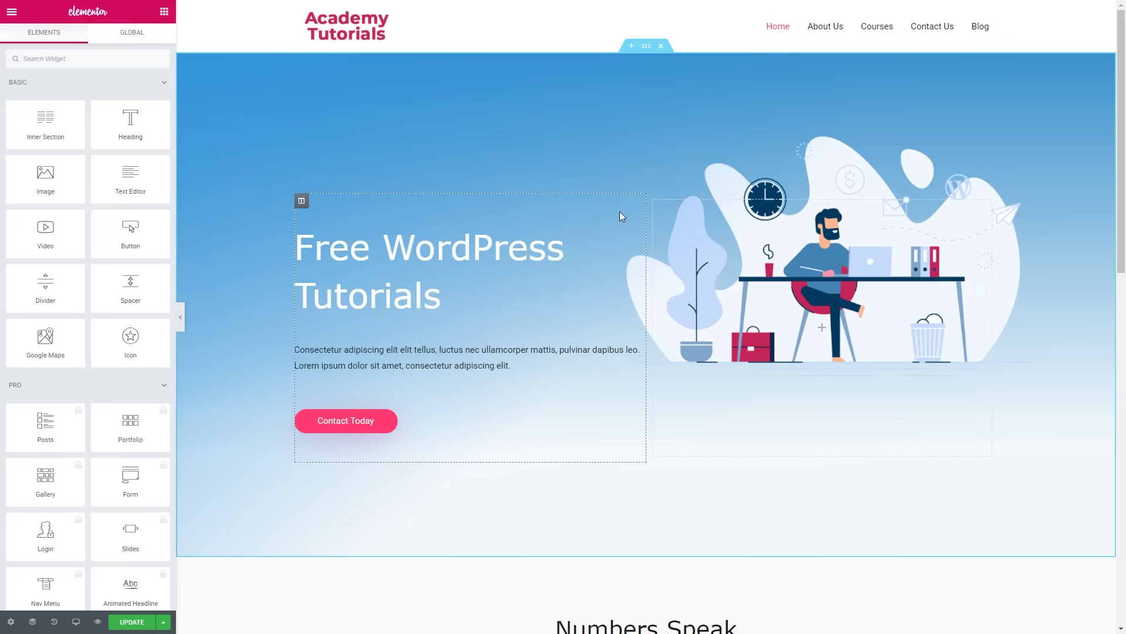
{"action": "scroll", "coordinate": [620, 214], "scroll_direction": "down", "scroll_amount": 4}
{"action": "scroll", "coordinate": [465, 256], "scroll_direction": "down", "scroll_amount": 8}
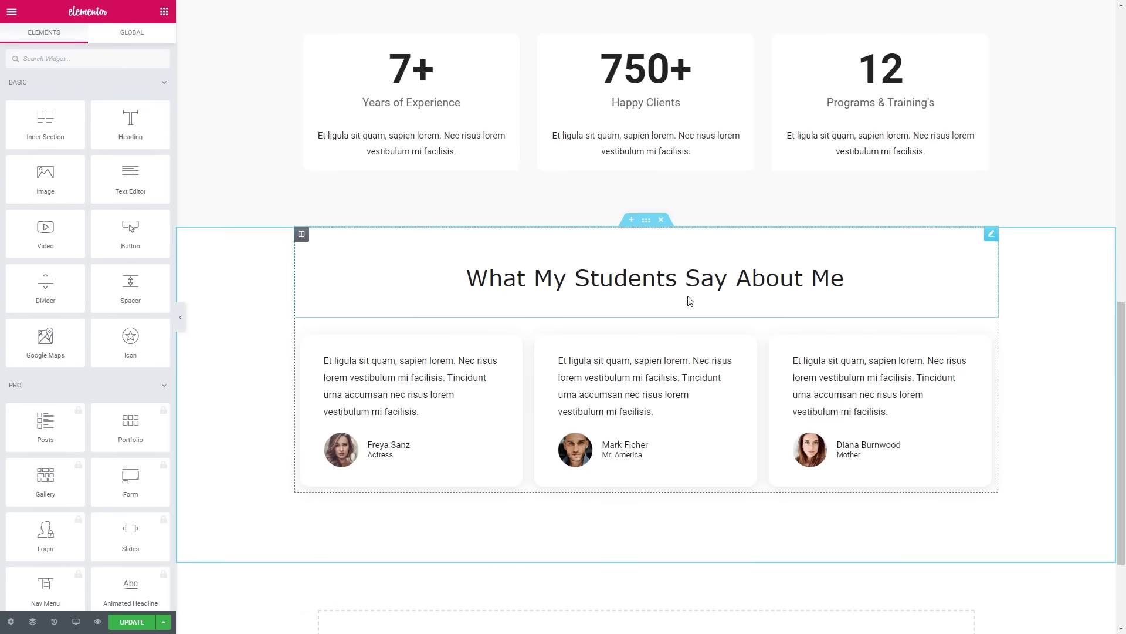
{"action": "scroll", "coordinate": [709, 297], "scroll_direction": "up", "scroll_amount": 8}
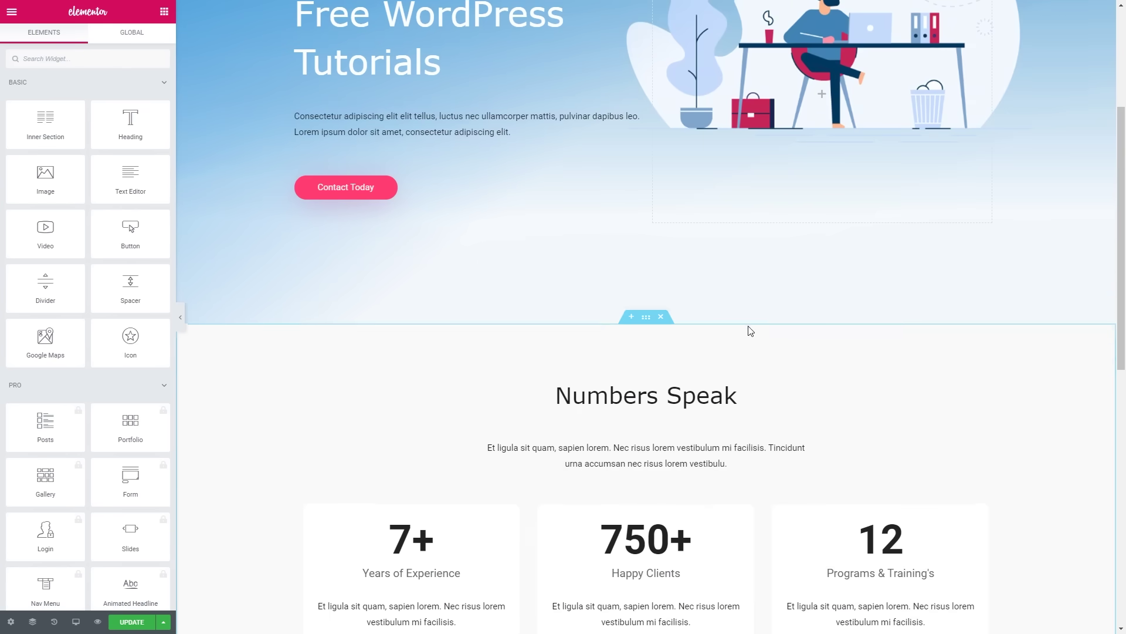
{"action": "scroll", "coordinate": [722, 303], "scroll_direction": "up", "scroll_amount": 4}
{"action": "scroll", "coordinate": [764, 241], "scroll_direction": "down", "scroll_amount": 2}
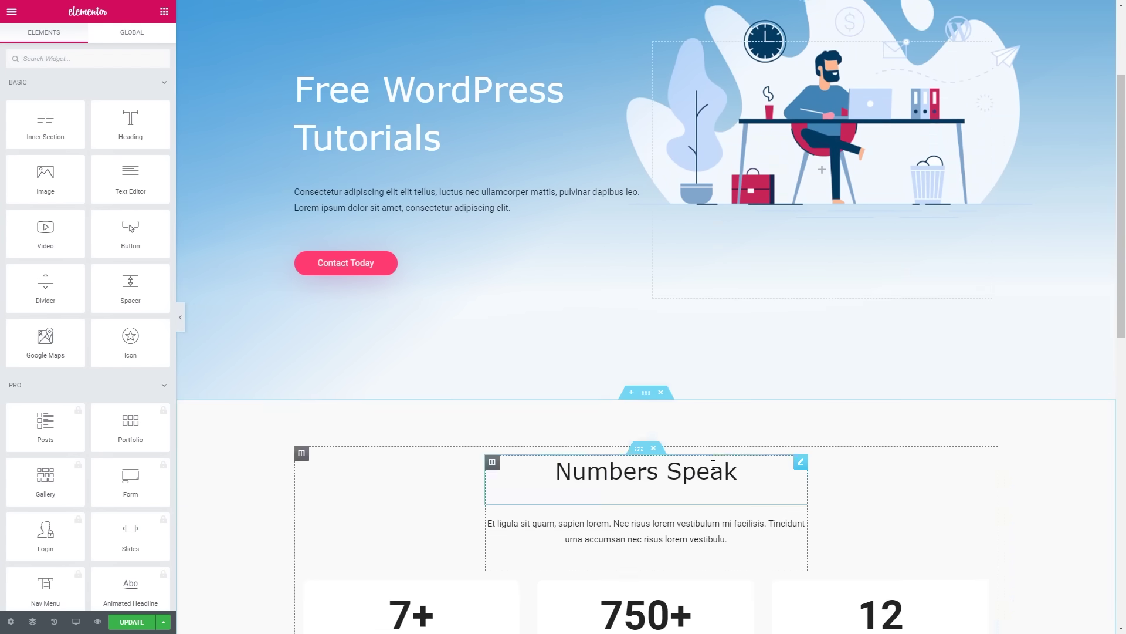
{"action": "scroll", "coordinate": [663, 347], "scroll_direction": "up", "scroll_amount": 3}
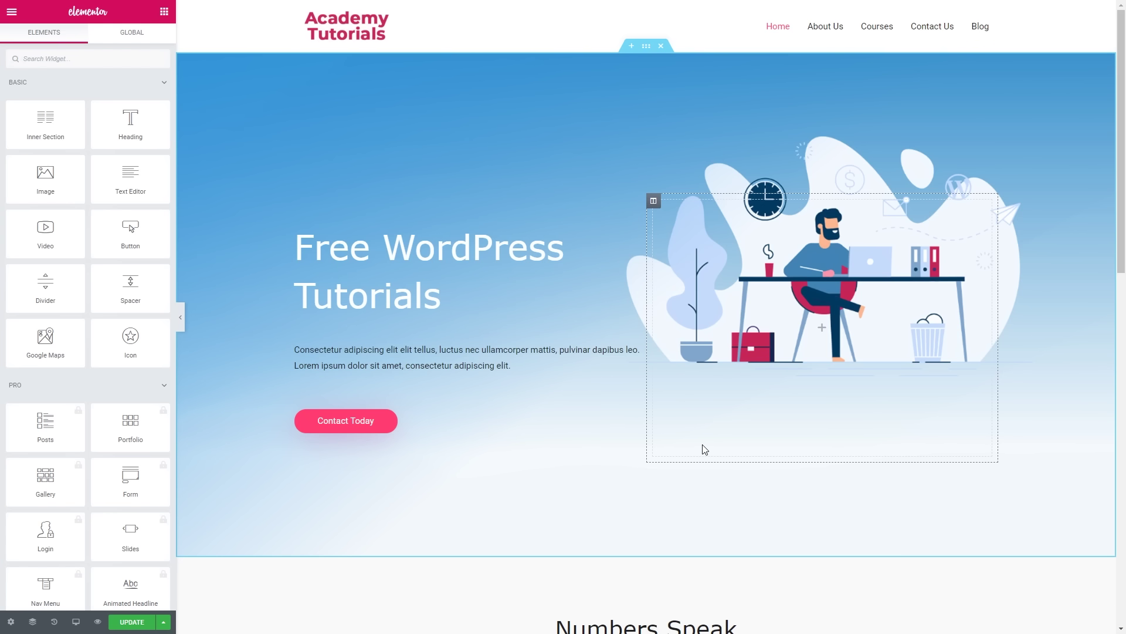
{"action": "left_click", "coordinate": [138, 624]}
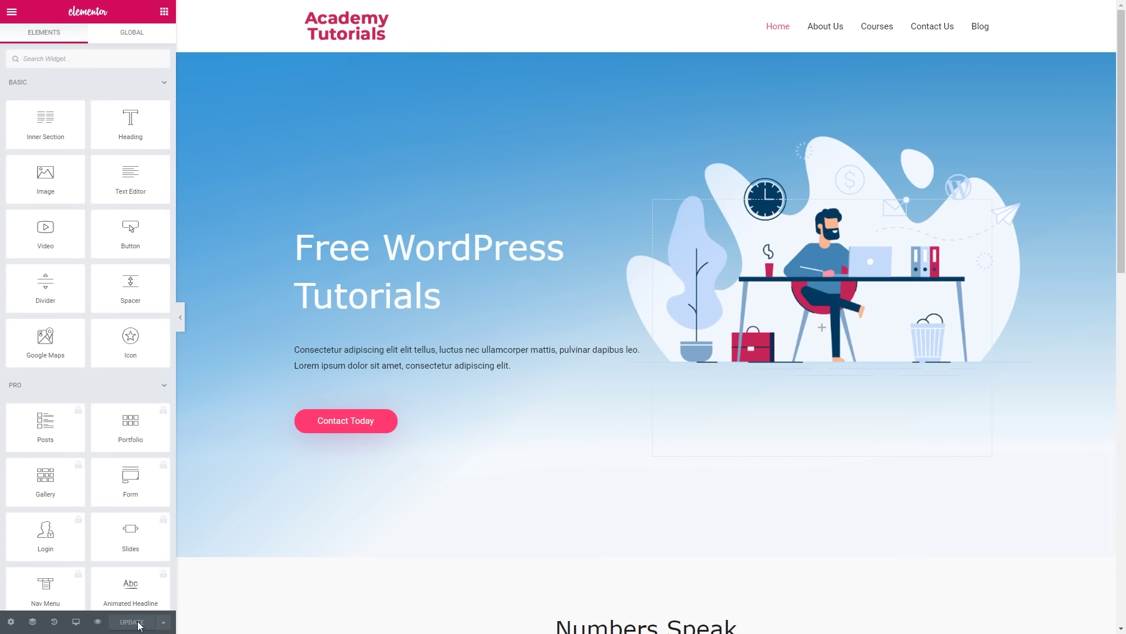
View the live home page with its Free WordPress Tutorials hero and counters
{"action": "left_click", "coordinate": [11, 13]}
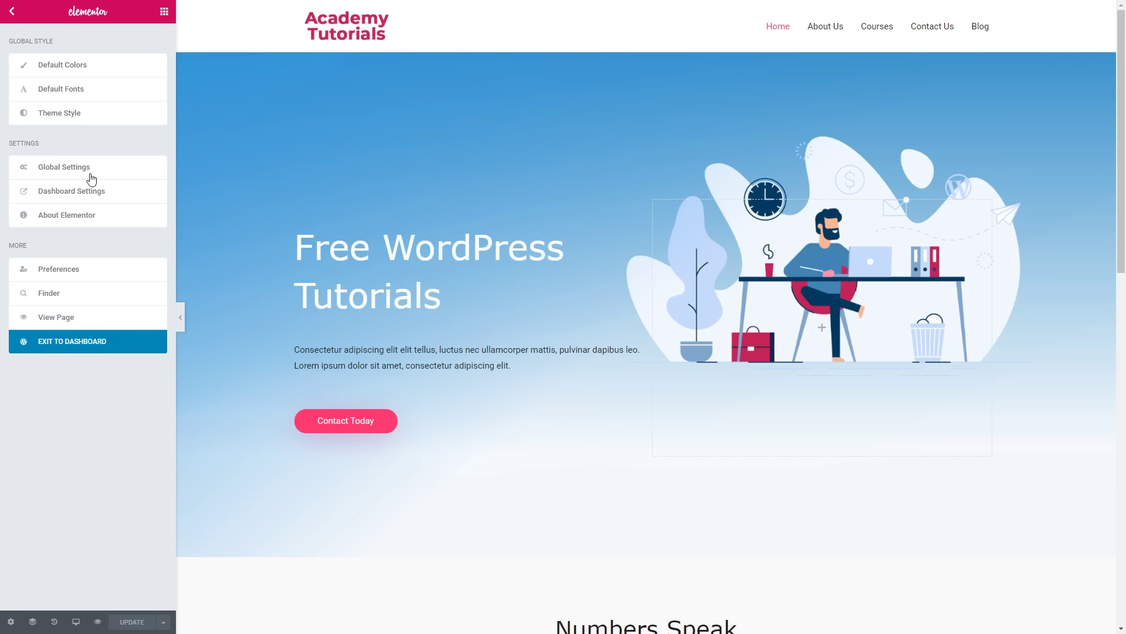
{"action": "left_click", "coordinate": [78, 318]}
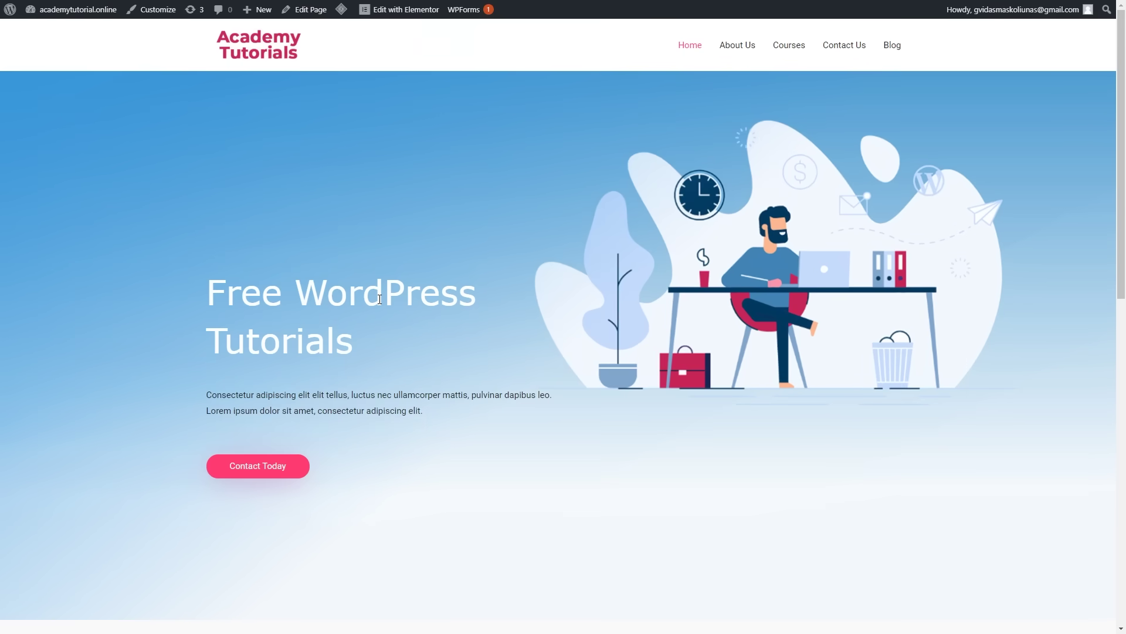
{"action": "scroll", "coordinate": [575, 299], "scroll_direction": "down", "scroll_amount": 10}
{"action": "scroll", "coordinate": [569, 305], "scroll_direction": "up", "scroll_amount": 2}
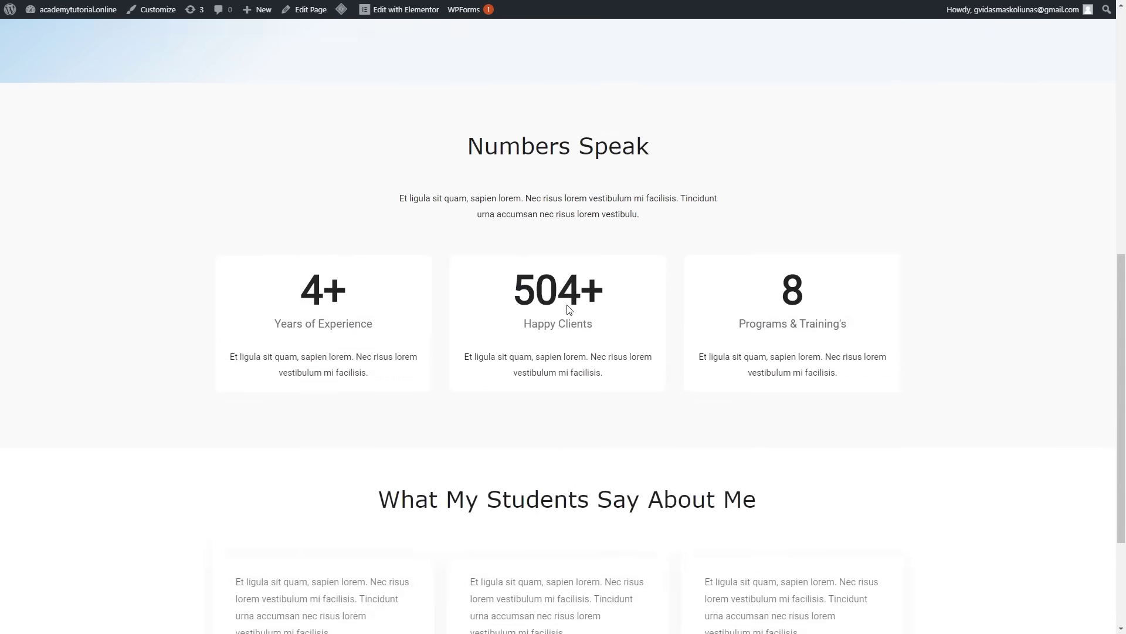
{"action": "scroll", "coordinate": [575, 317], "scroll_direction": "up", "scroll_amount": 9}
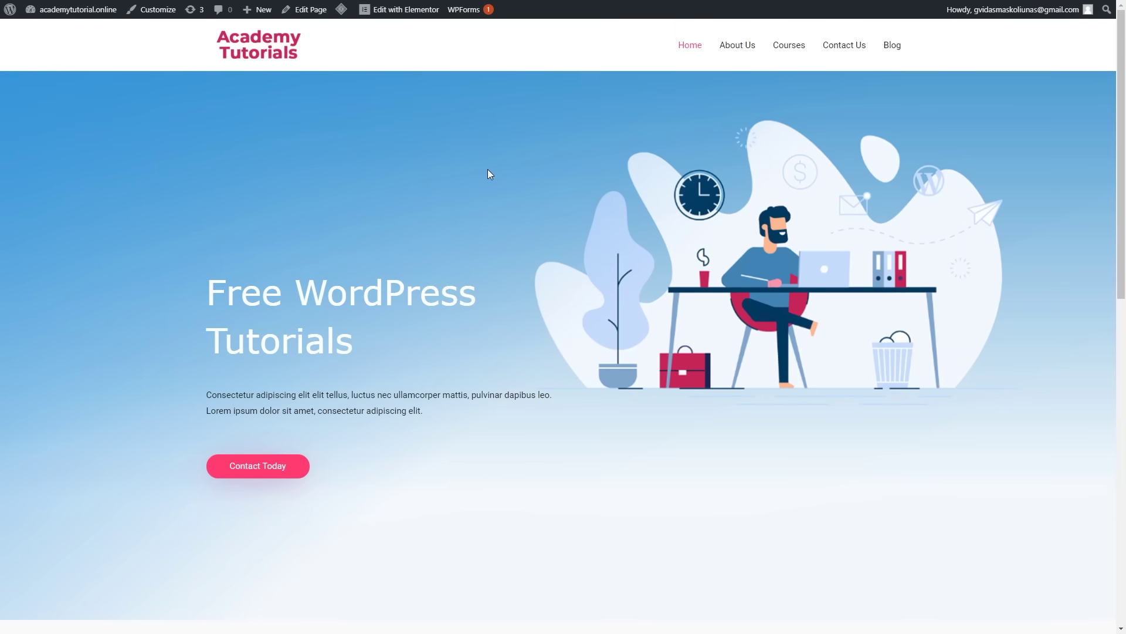
Go from the dashboard to the Posts > Categories page
{"action": "mouse_move", "coordinate": [82, 11]}
{"action": "left_click", "coordinate": [55, 34]}
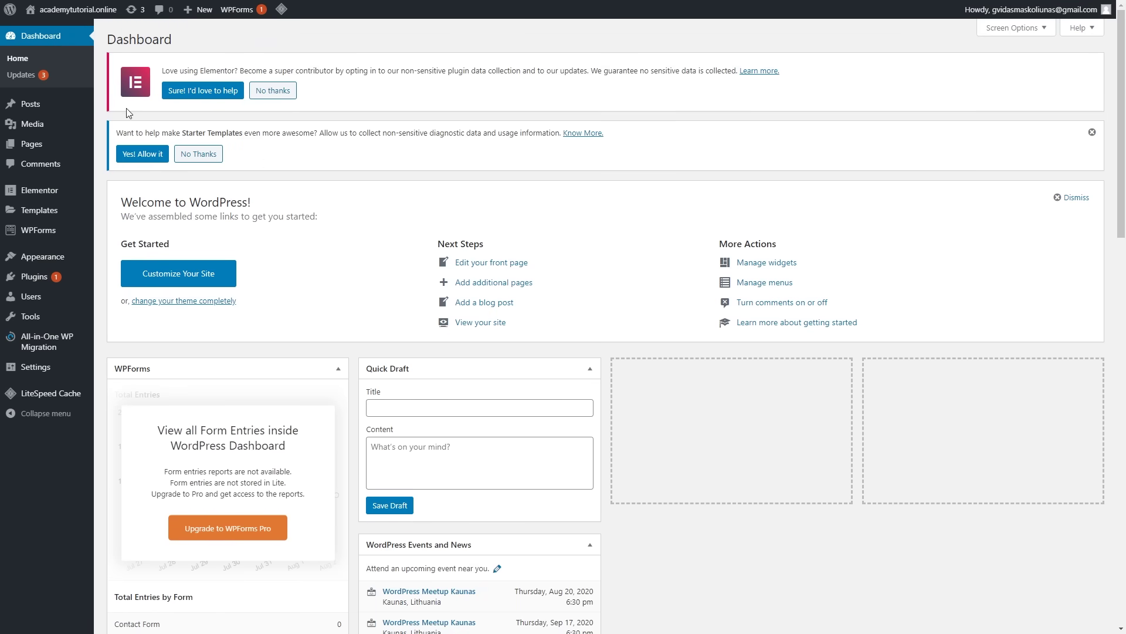
{"action": "mouse_move", "coordinate": [63, 111]}
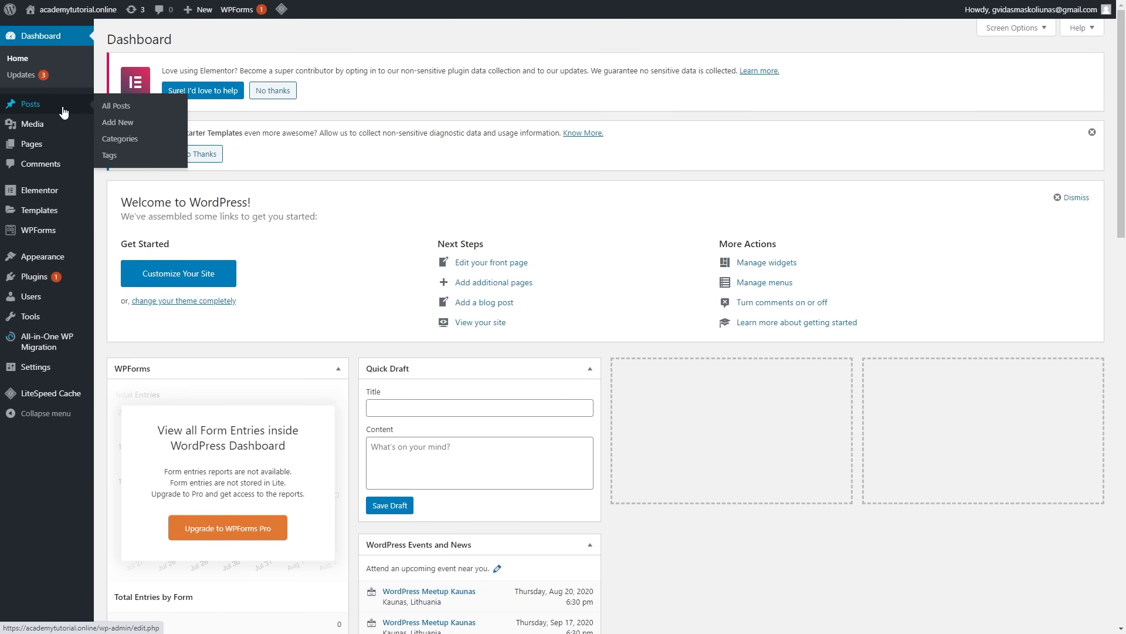
{"action": "left_click", "coordinate": [127, 140]}
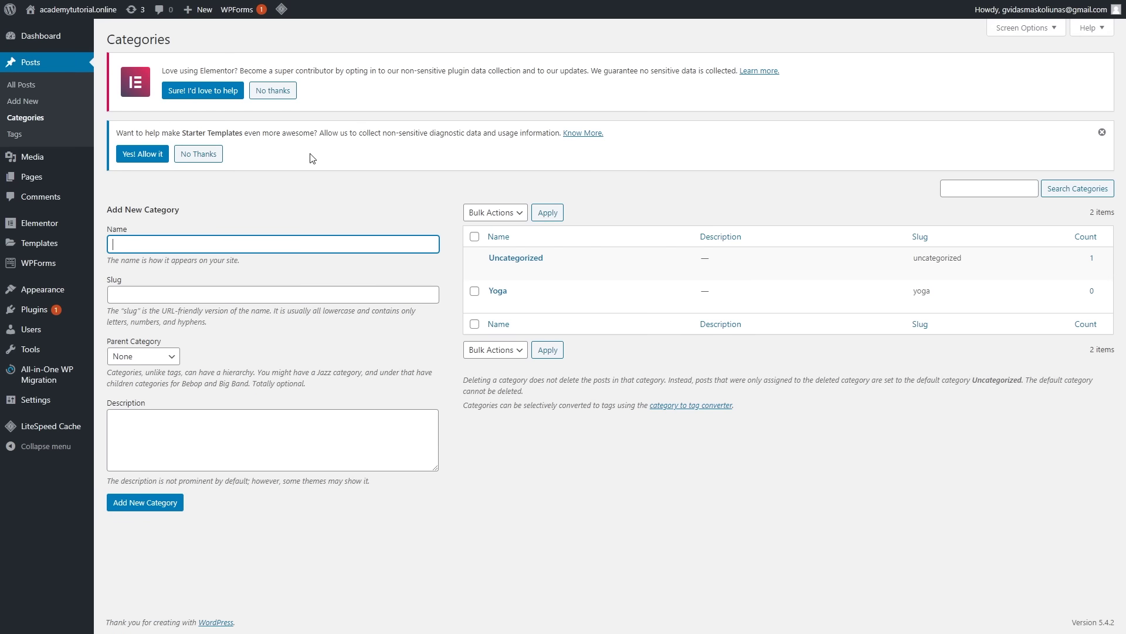
Create a WooCommerce category, then start a new post
{"action": "mouse_move", "coordinate": [602, 297]}
{"action": "mouse_move", "coordinate": [568, 267]}
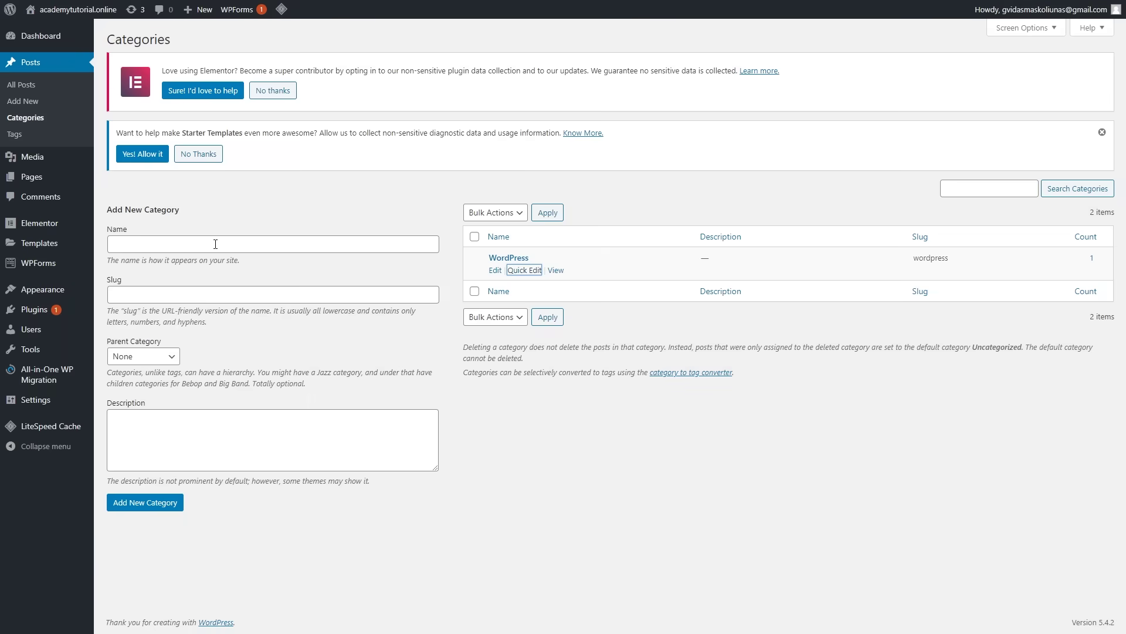
{"action": "left_click", "coordinate": [216, 244]}
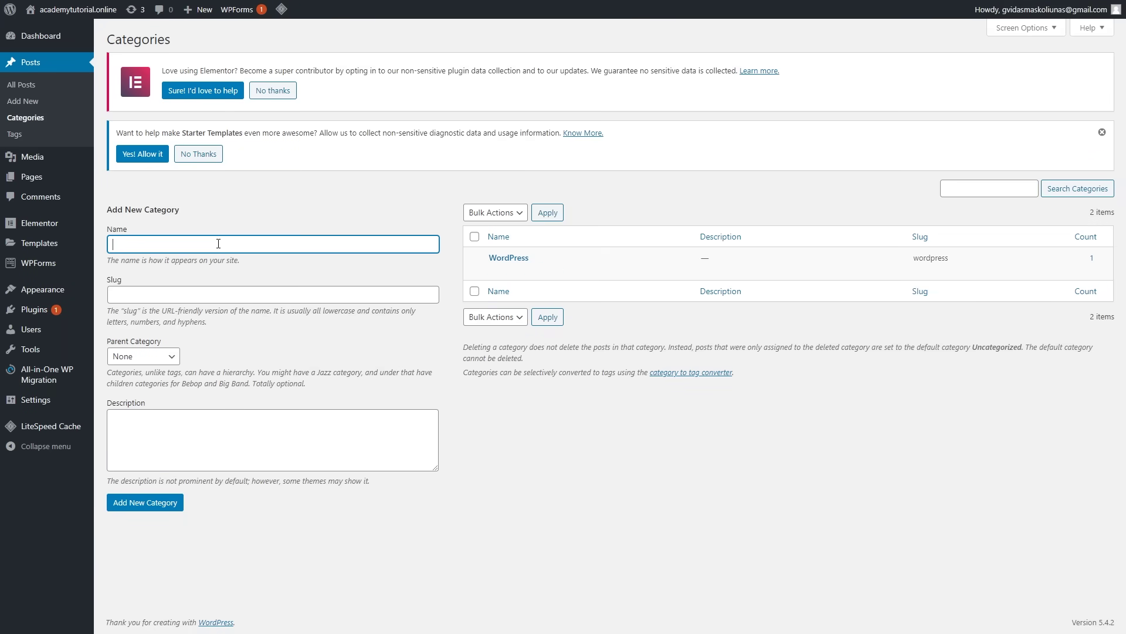
{"action": "key", "text": "Down"}
{"action": "key", "text": "Down"}
{"action": "key", "text": "Return"}
{"action": "left_click", "coordinate": [169, 504]}
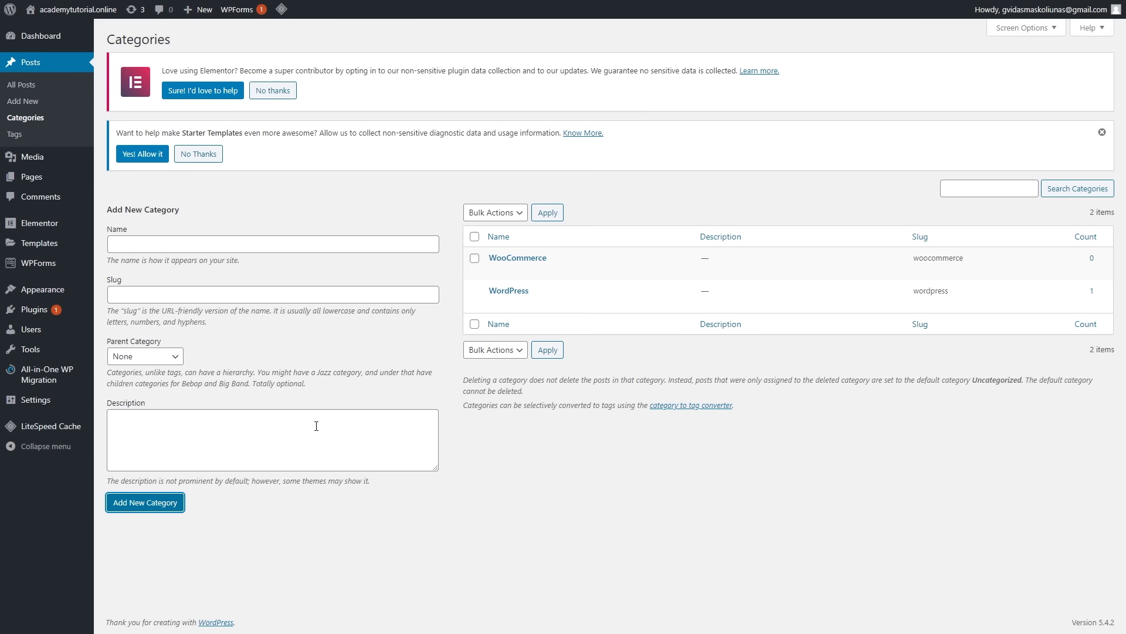
{"action": "left_click", "coordinate": [35, 104]}
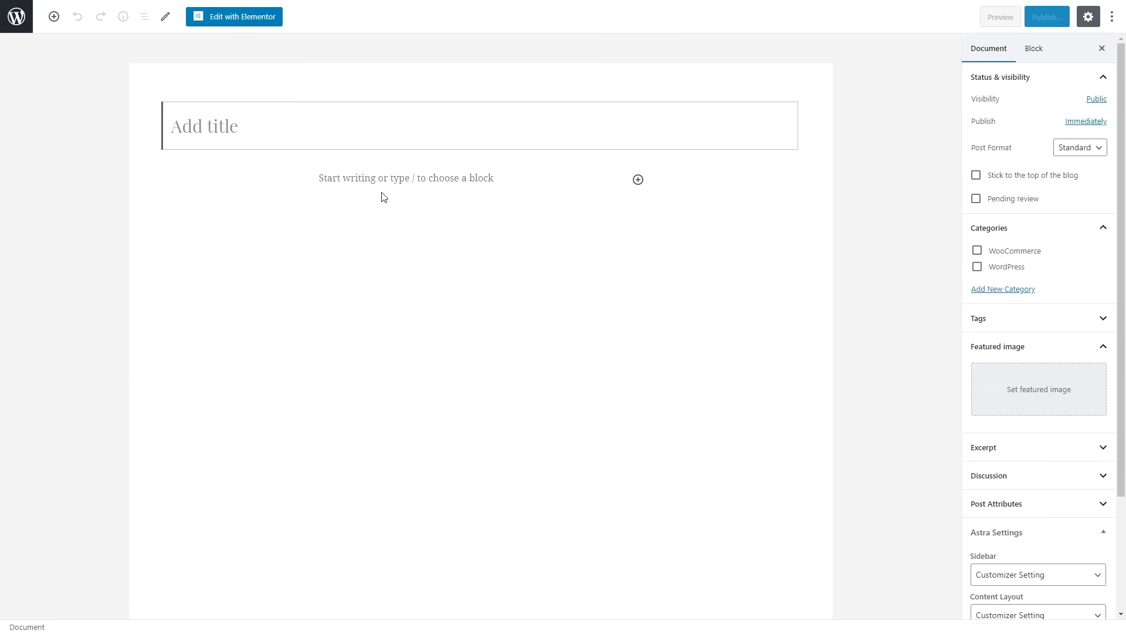
Paste the WordPress and Elementor Course title, headings and paragraphs into the post
{"action": "key", "text": "ctrl+v"}
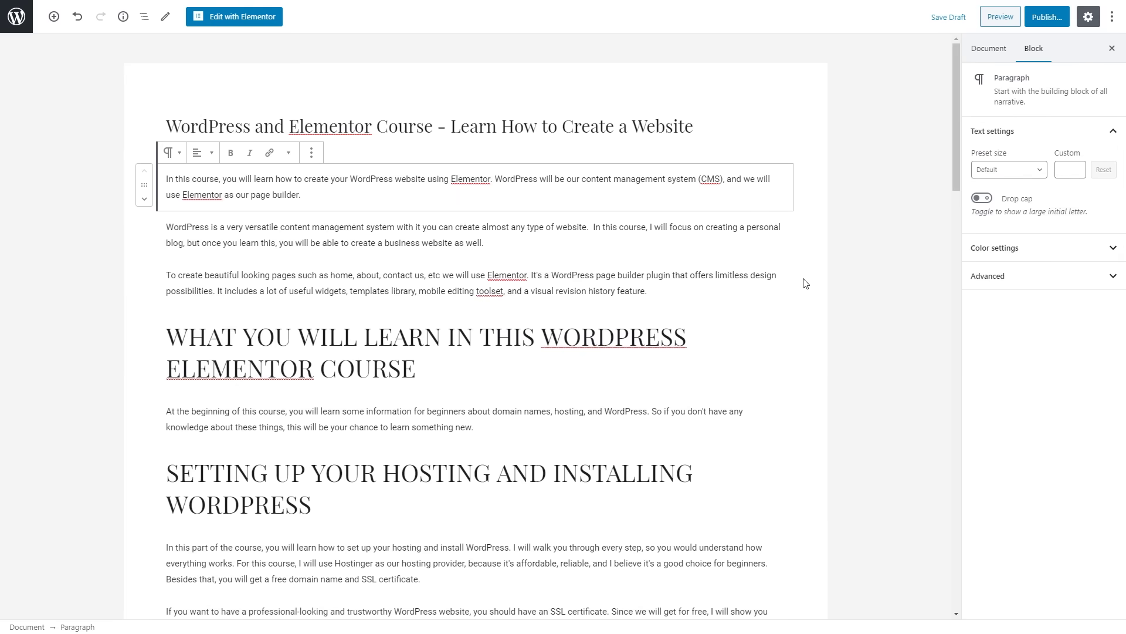
{"action": "scroll", "coordinate": [805, 283], "scroll_direction": "down", "scroll_amount": 15}
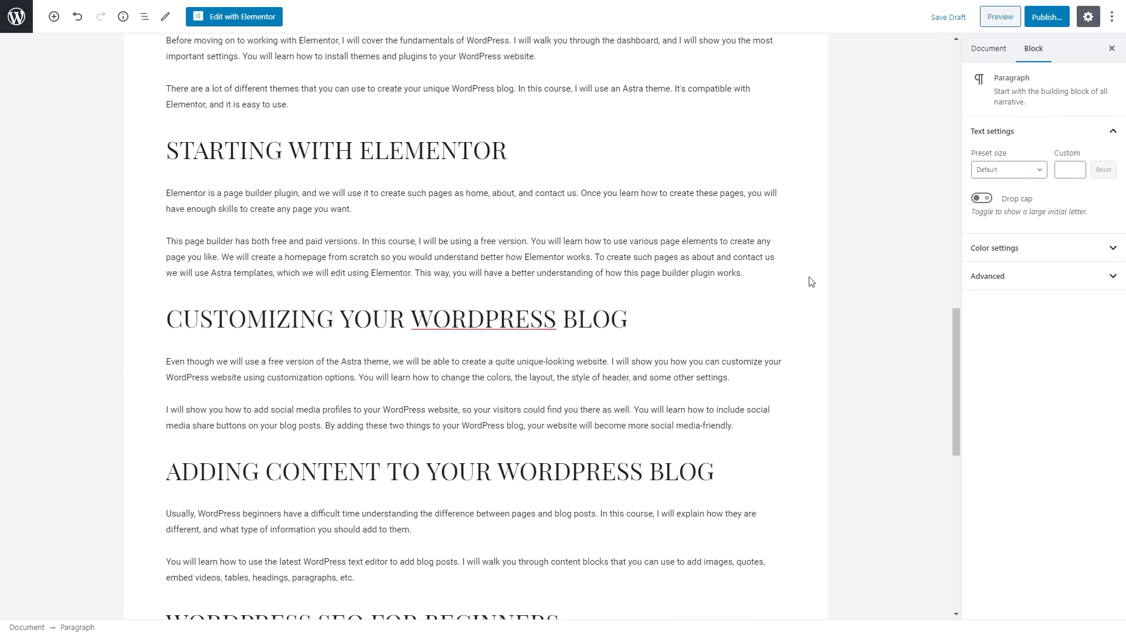
{"action": "scroll", "coordinate": [810, 282], "scroll_direction": "up", "scroll_amount": 15}
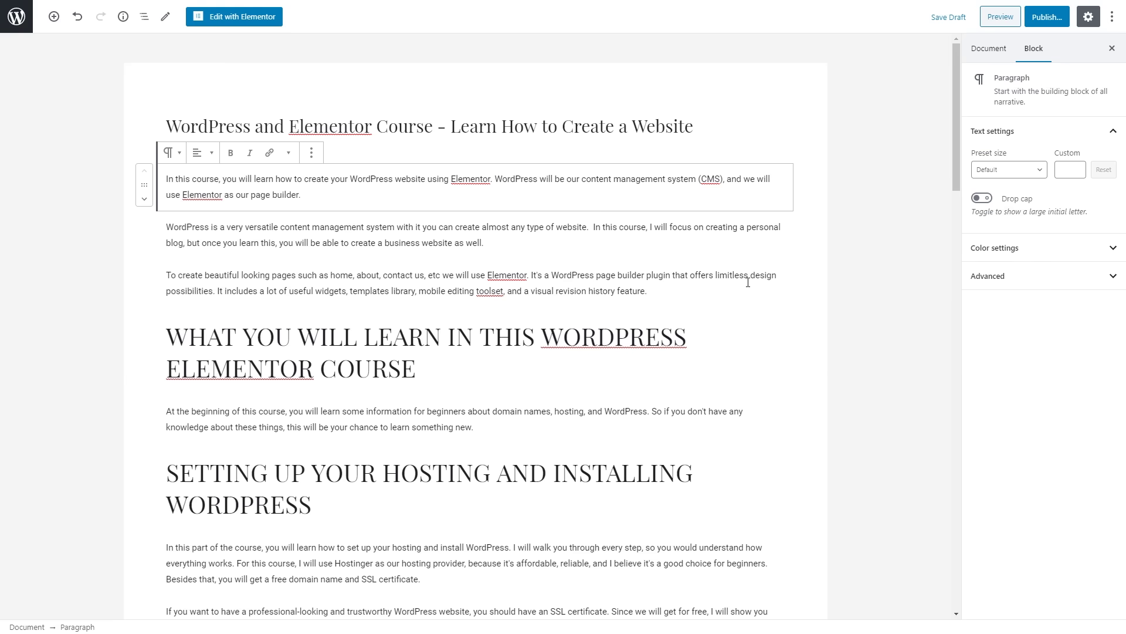
Browse the block inserter, then show the post's Document settings sidebar
{"action": "left_click", "coordinate": [54, 17]}
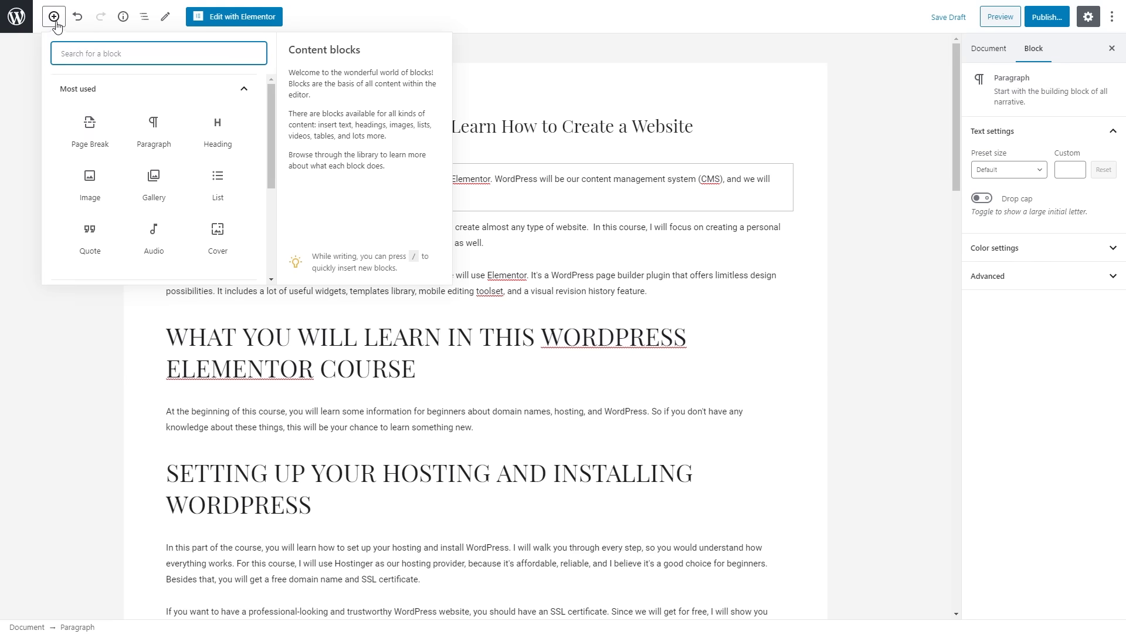
{"action": "scroll", "coordinate": [196, 161], "scroll_direction": "down", "scroll_amount": 3}
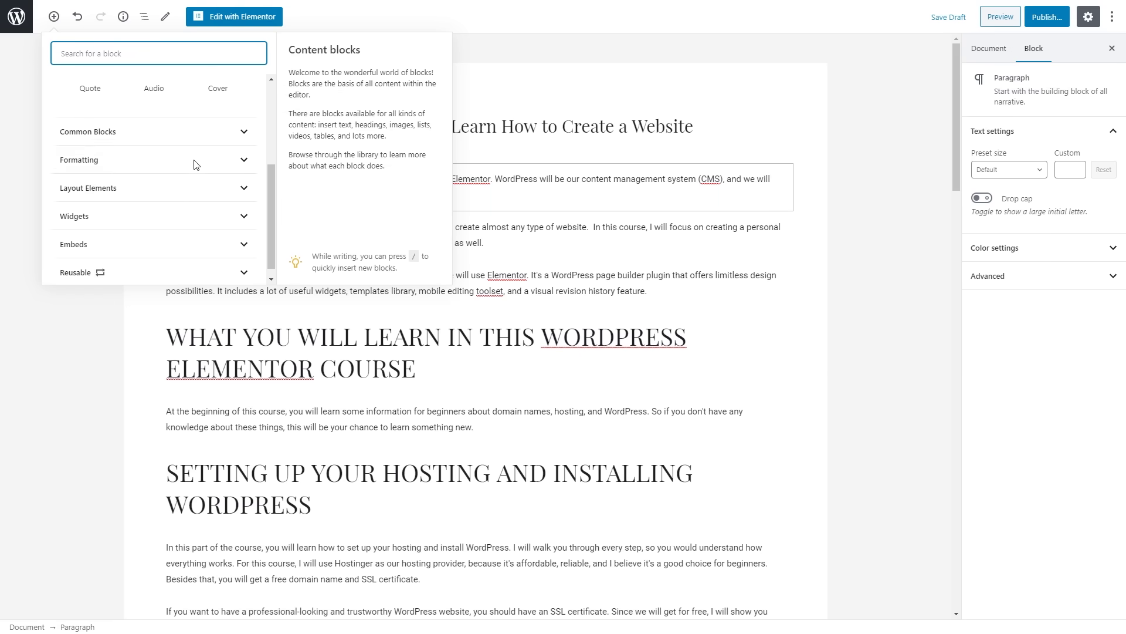
{"action": "scroll", "coordinate": [195, 166], "scroll_direction": "up", "scroll_amount": 3}
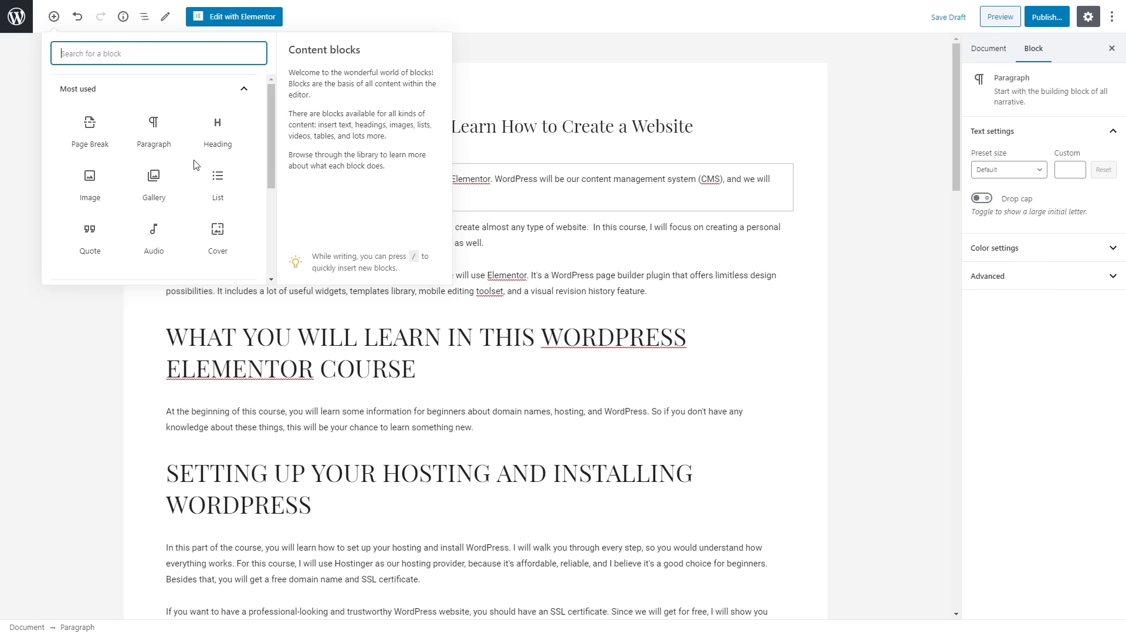
{"action": "left_click", "coordinate": [646, 275]}
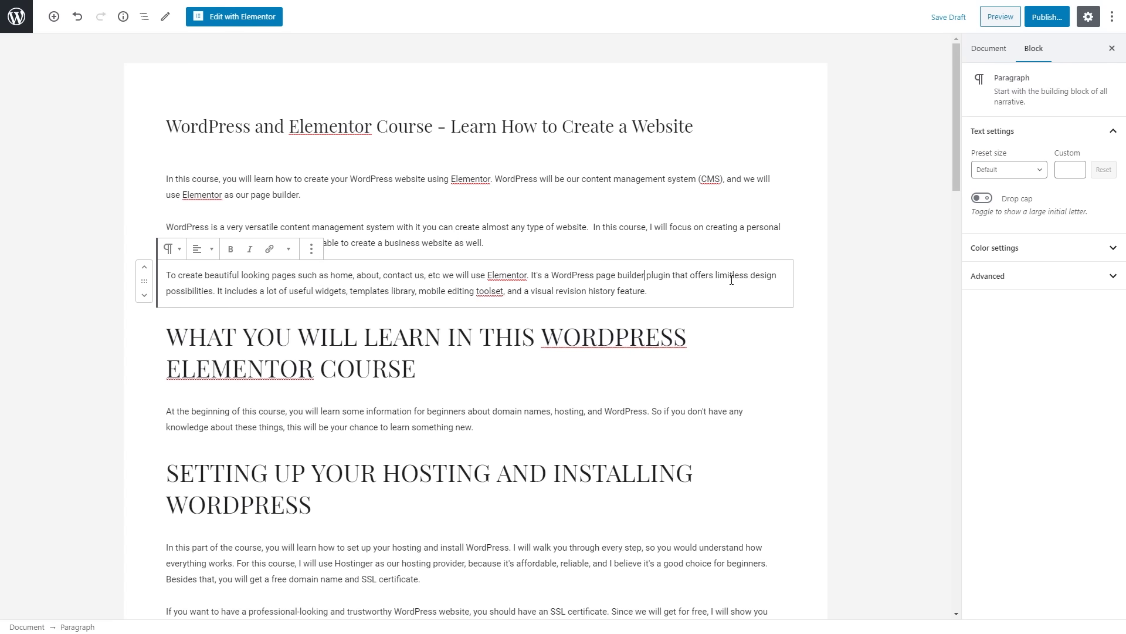
{"action": "left_click", "coordinate": [990, 49]}
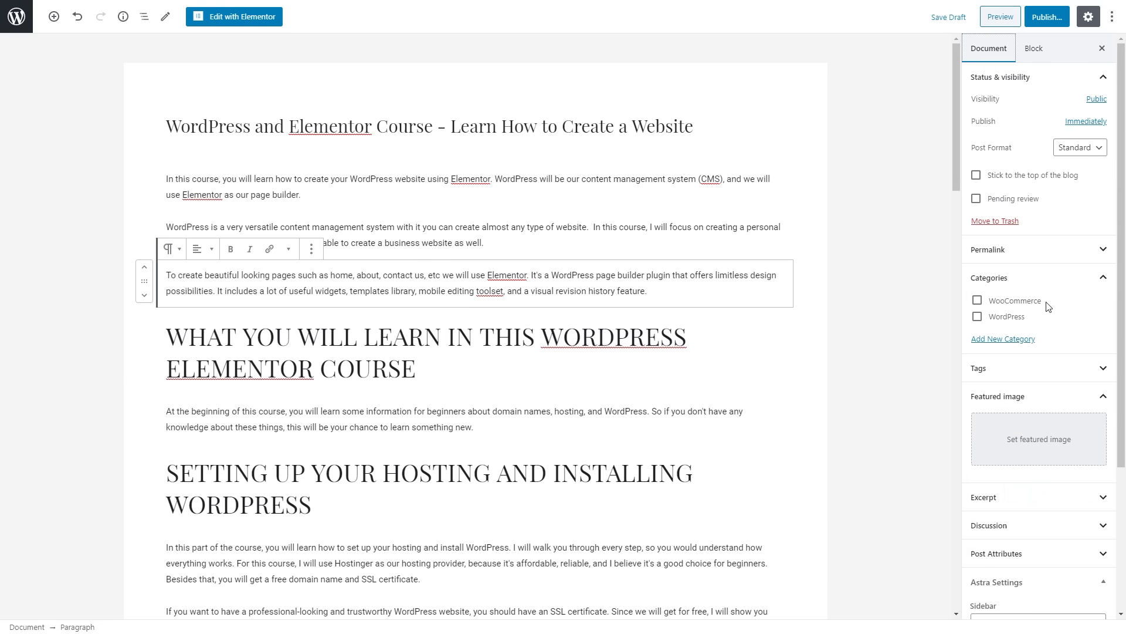
File the post under WordPress, set the WordPress + Elementor featured image, and publish
{"action": "left_click", "coordinate": [977, 317]}
{"action": "left_click", "coordinate": [1014, 438]}
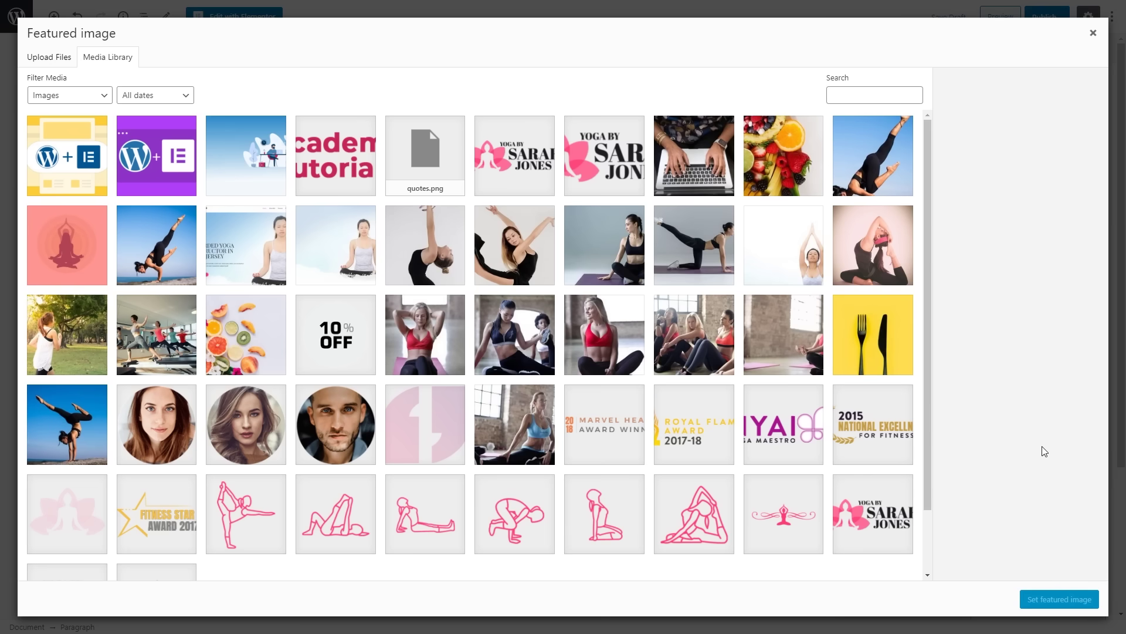
{"action": "left_click", "coordinate": [79, 166]}
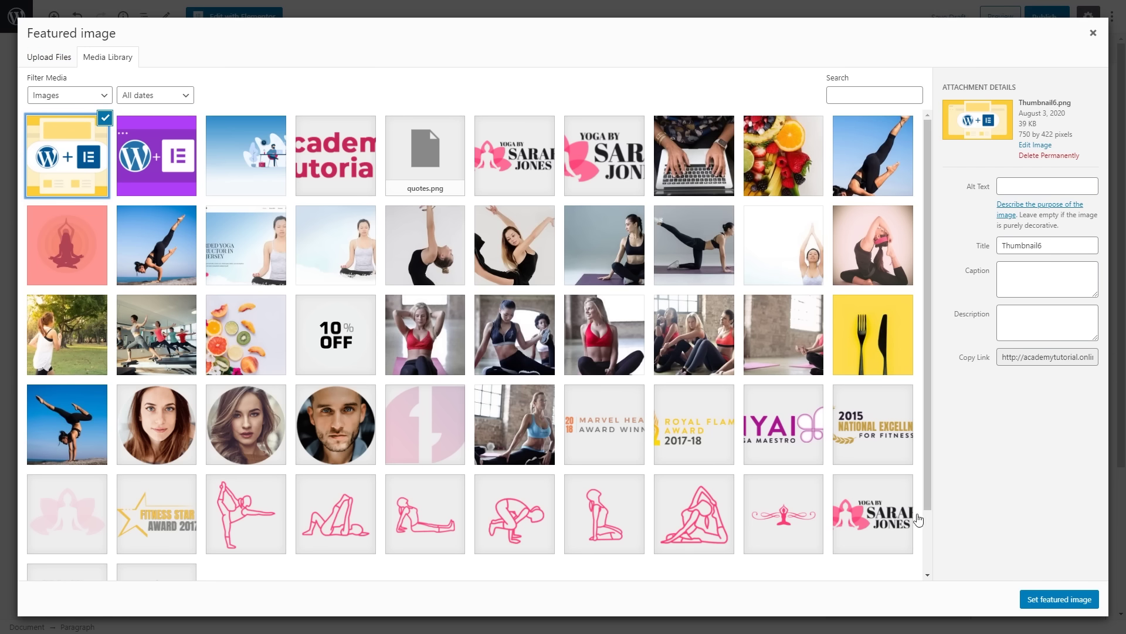
{"action": "left_click", "coordinate": [1065, 599]}
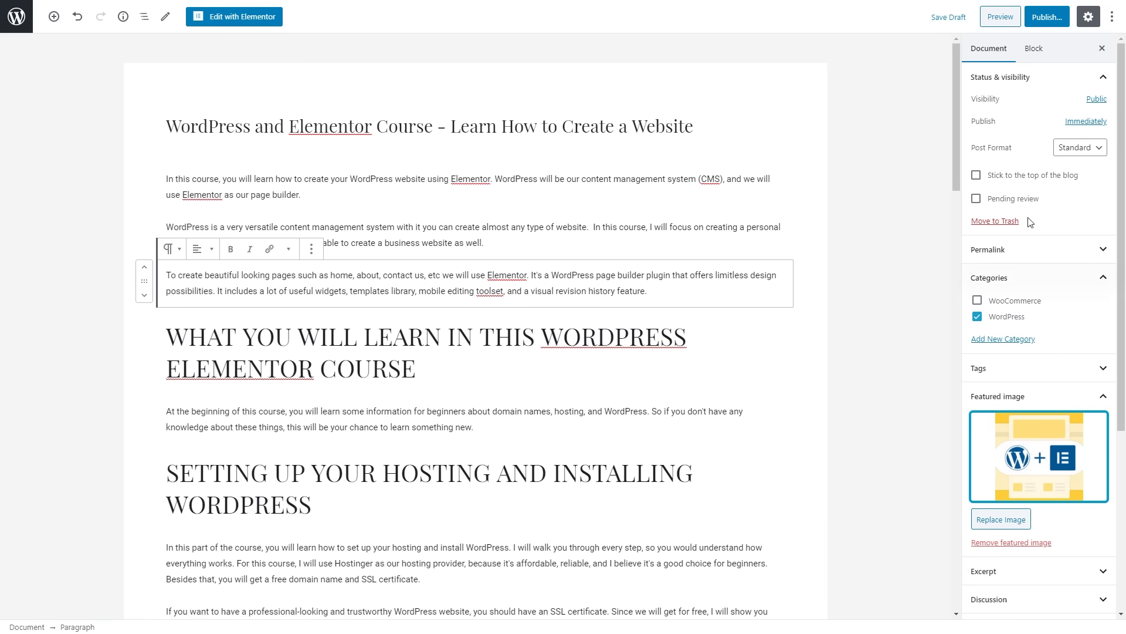
{"action": "left_click", "coordinate": [1052, 24]}
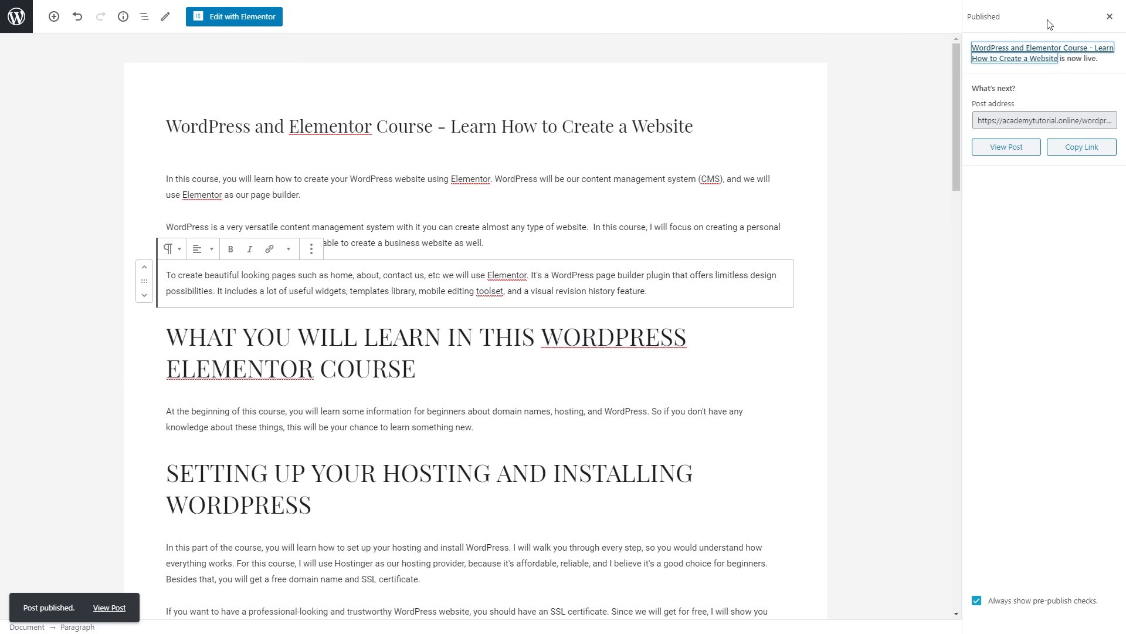
Open the published course post on the live site and scroll through it
{"action": "left_click", "coordinate": [1008, 146]}
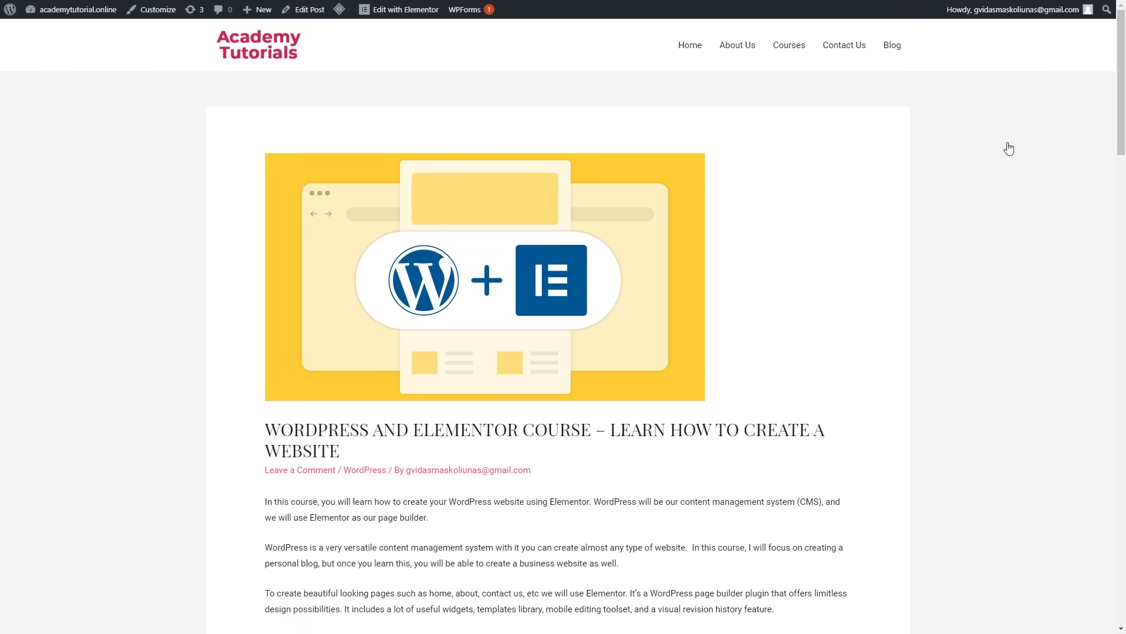
{"action": "scroll", "coordinate": [962, 200], "scroll_direction": "down", "scroll_amount": 15}
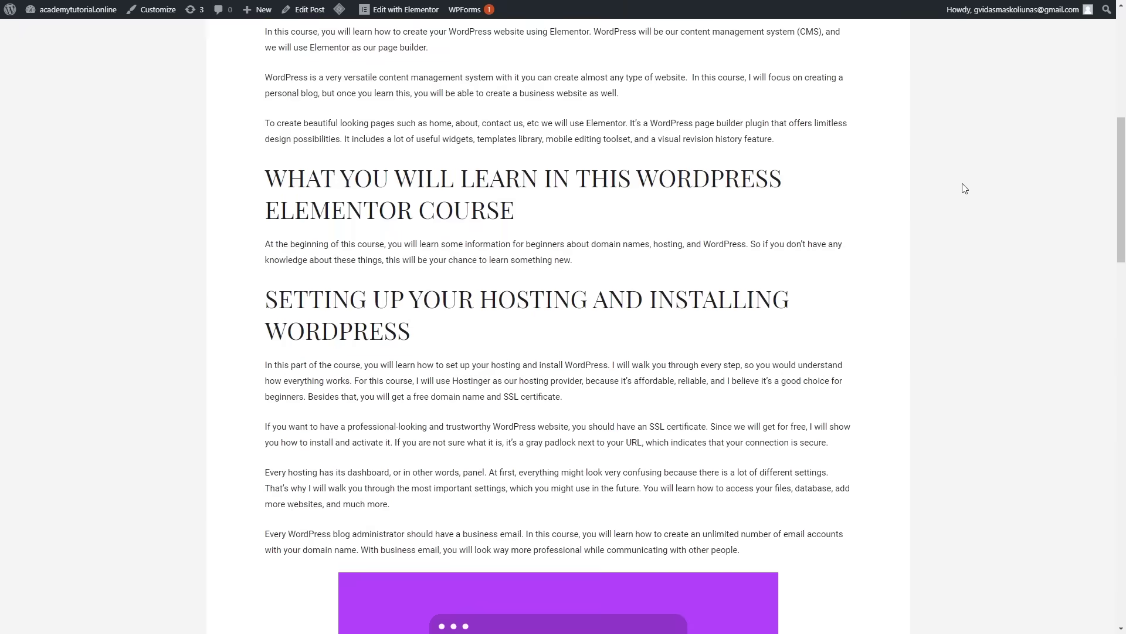
{"action": "scroll", "coordinate": [964, 179], "scroll_direction": "down", "scroll_amount": 13}
{"action": "scroll", "coordinate": [974, 187], "scroll_direction": "up", "scroll_amount": 14}
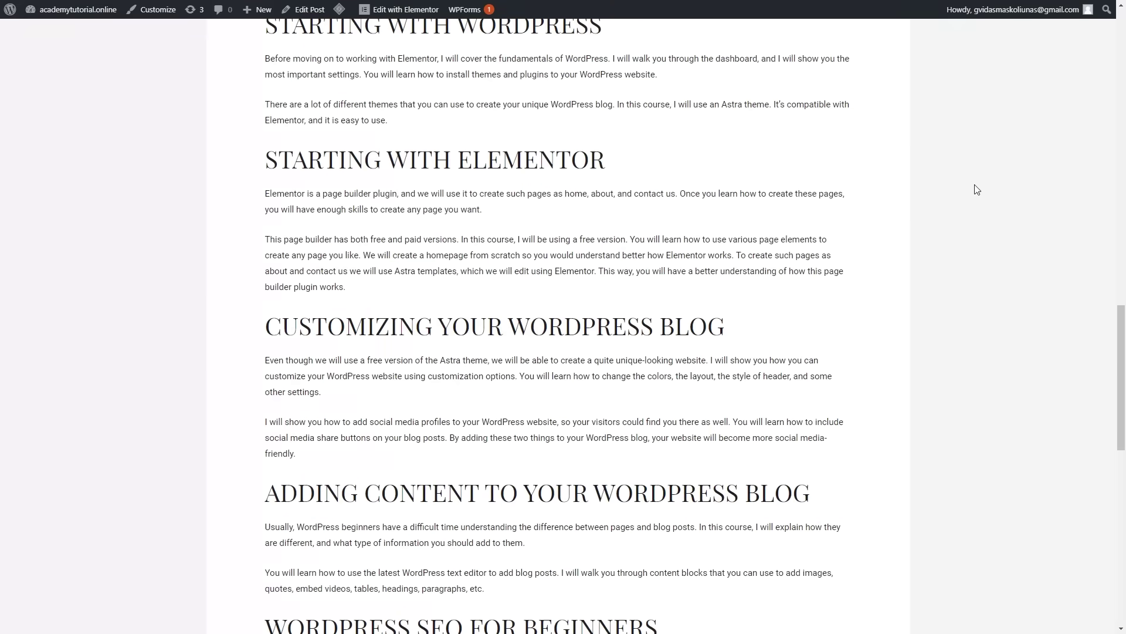
{"action": "scroll", "coordinate": [980, 193], "scroll_direction": "up", "scroll_amount": 12}
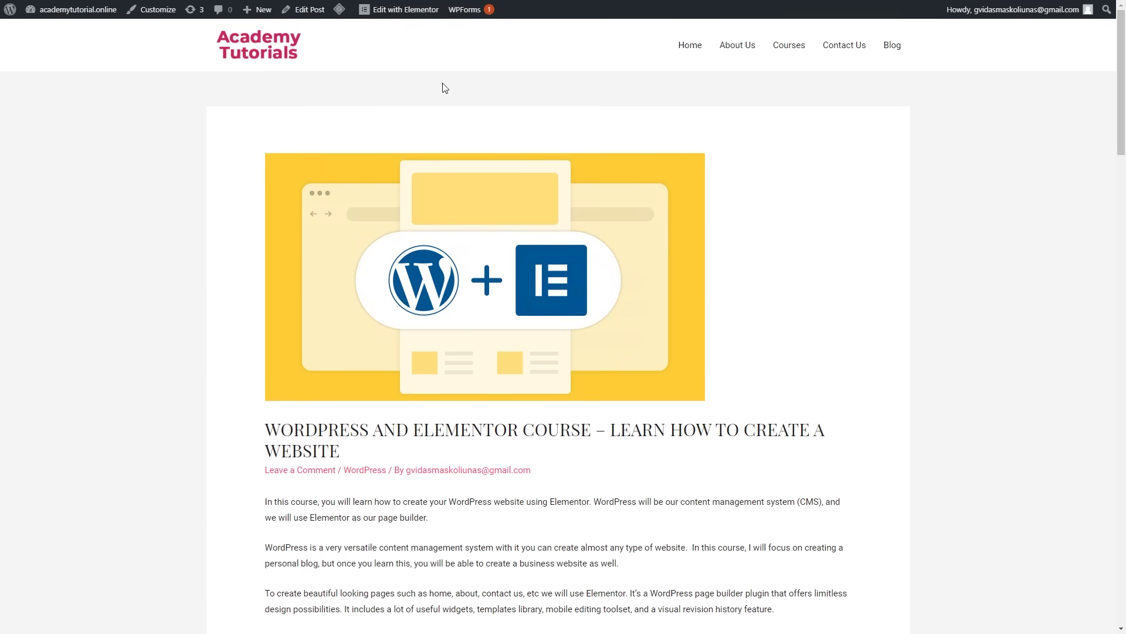